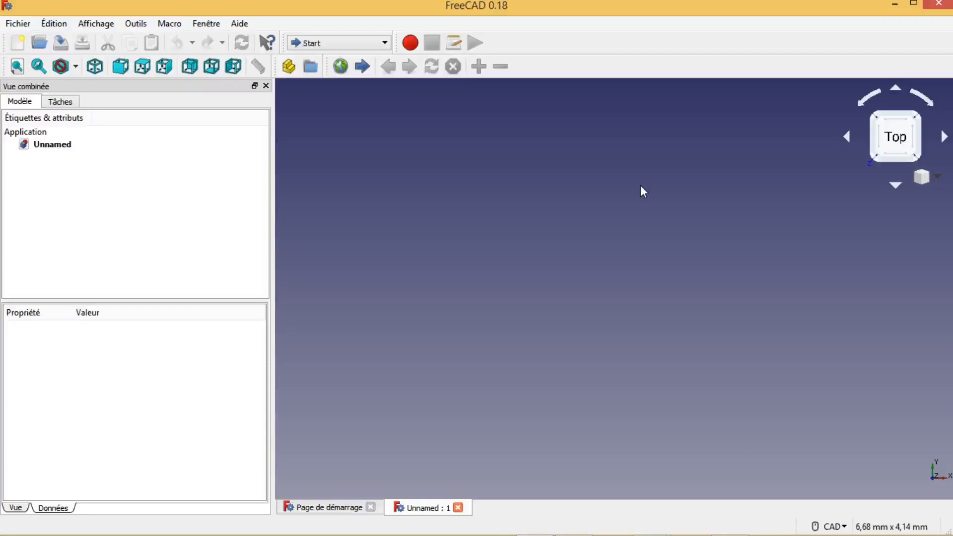
Switch to the Part Design workbench and create a new sketch on the XY plane.
left_click(385, 43)
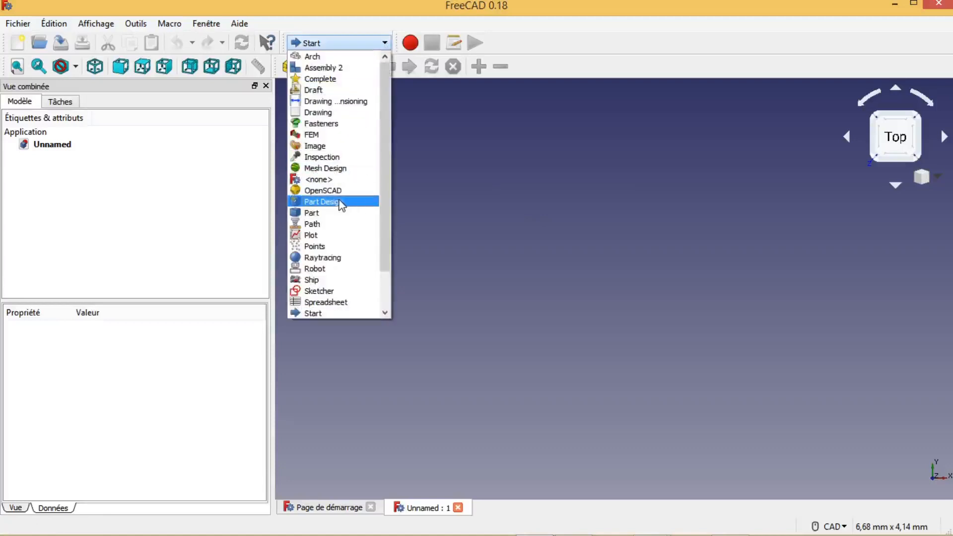
left_click(339, 202)
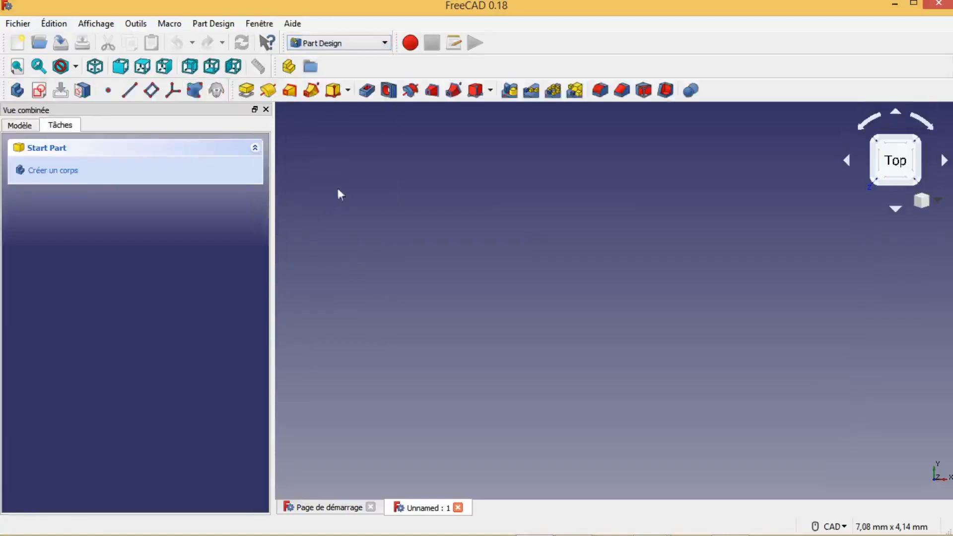
left_click(38, 92)
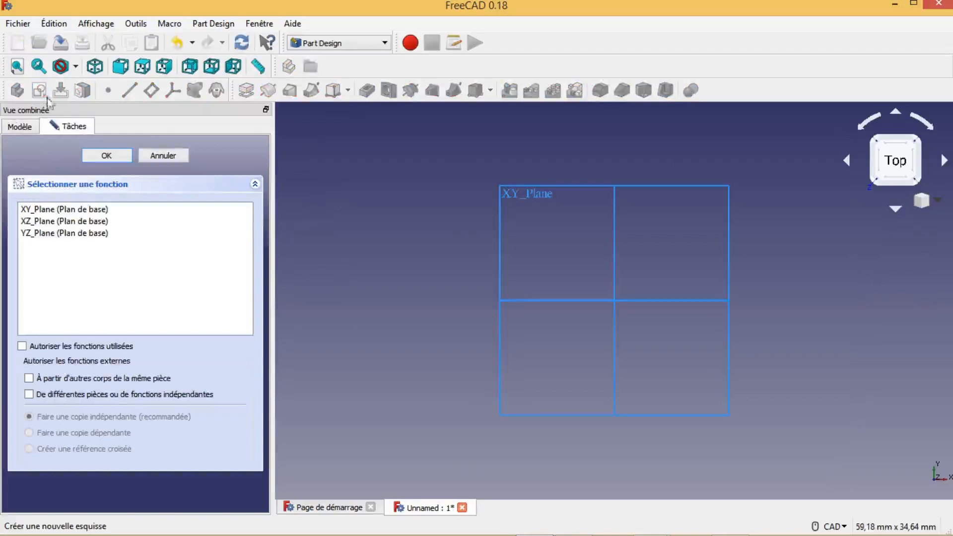
left_click(51, 210)
left_click(107, 156)
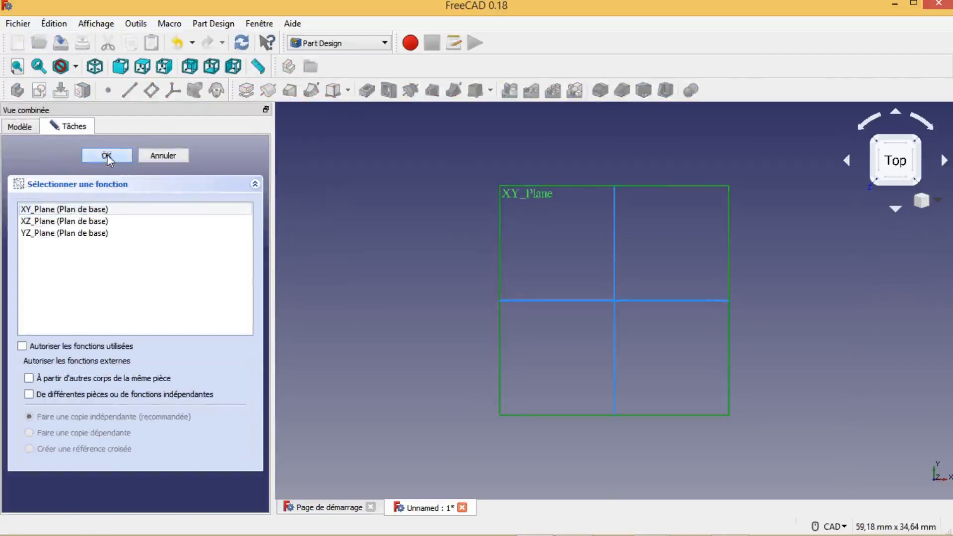
Sketch a rectangle about 107 mm wide and 56 mm high, above and to the right of the origin.
scroll(519, 296, "down", 10)
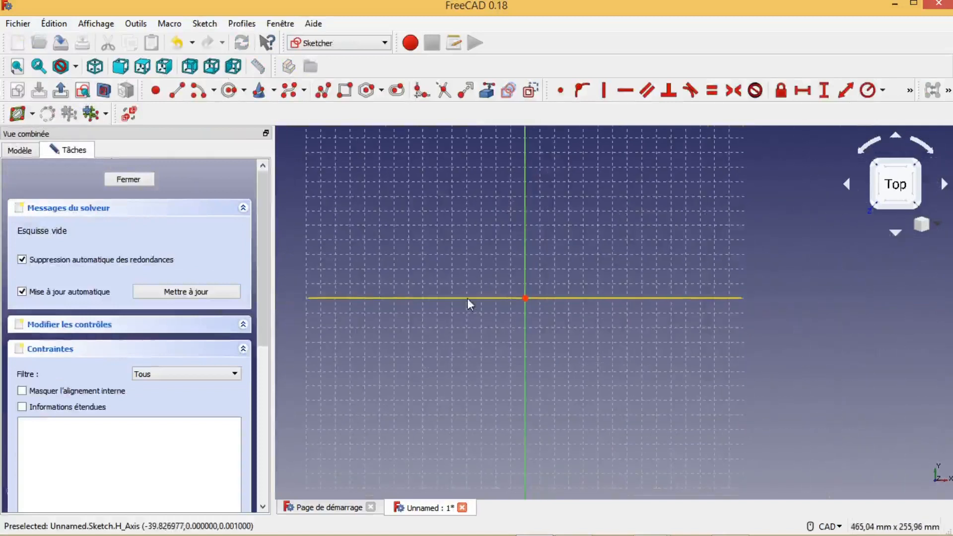
middle_click_drag(467, 300, 537, 298)
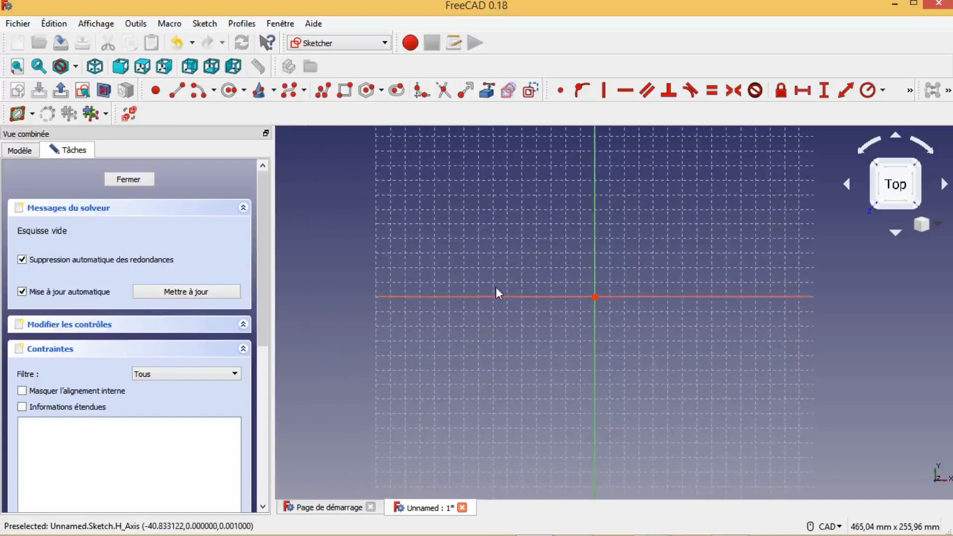
scroll(496, 288, "up", 2)
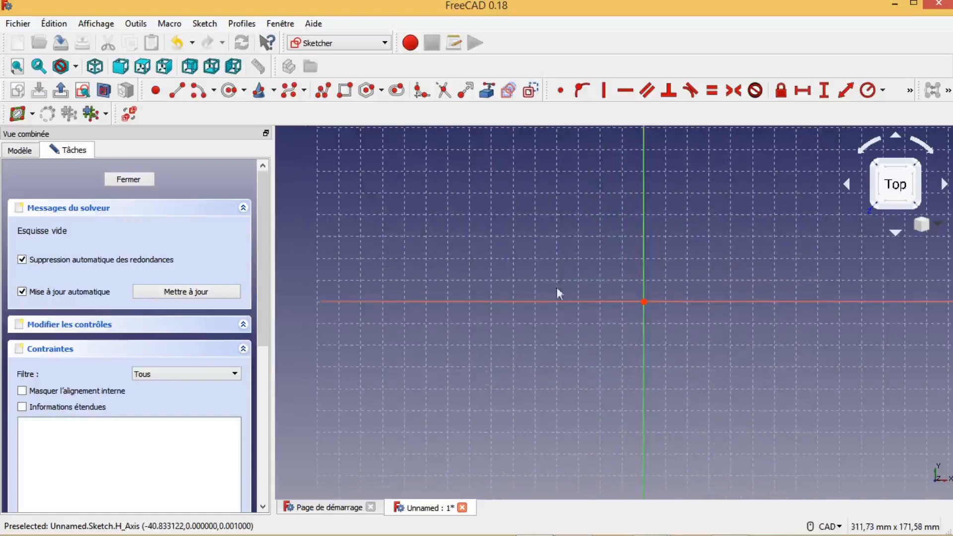
mouse_move(715, 333)
middle_mouse_down()
mouse_move(696, 336)
mouse_move(701, 351)
mouse_move(583, 433)
middle_mouse_up()
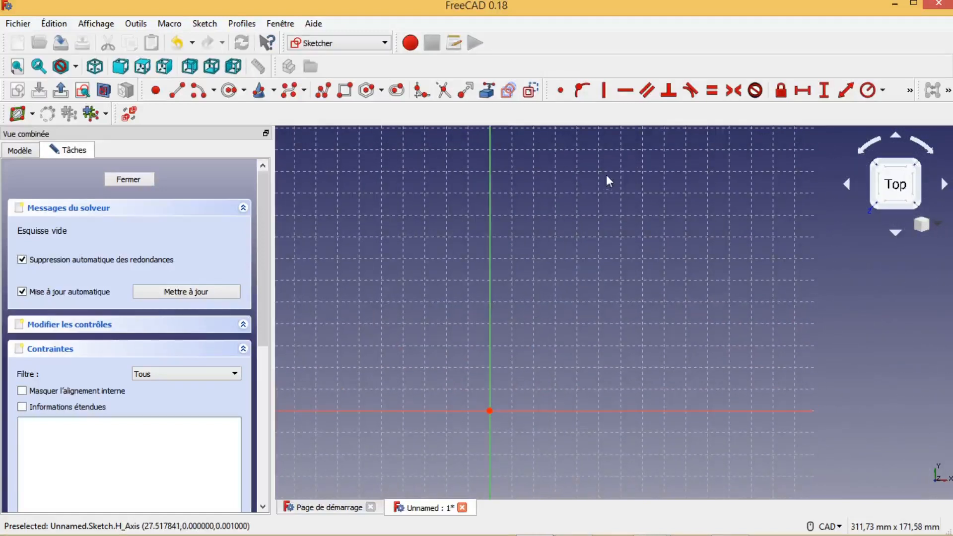
left_click(345, 89)
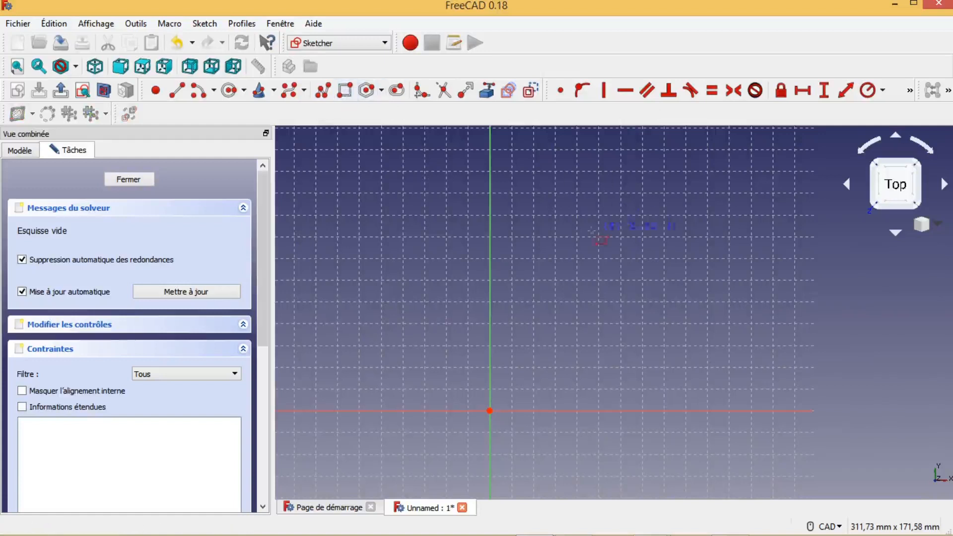
left_click(568, 197)
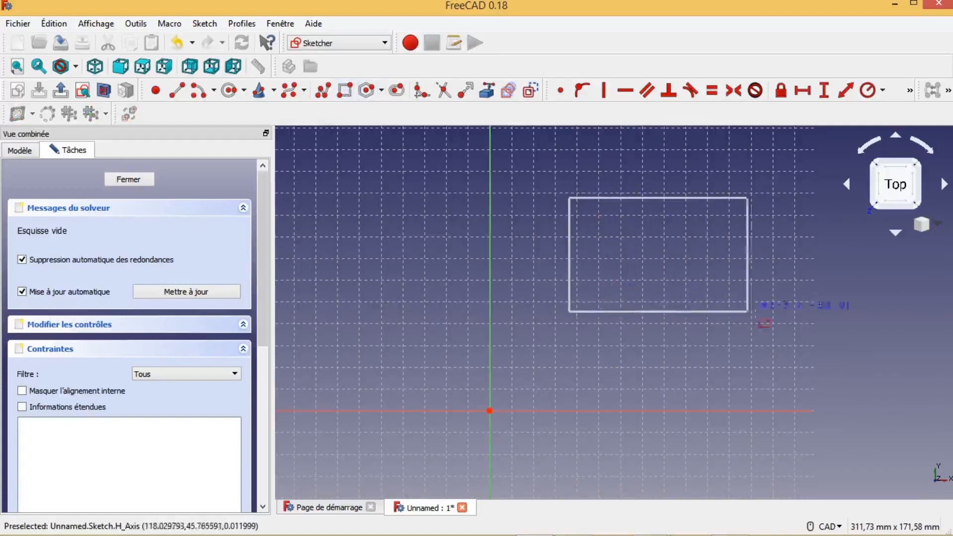
left_click(801, 321)
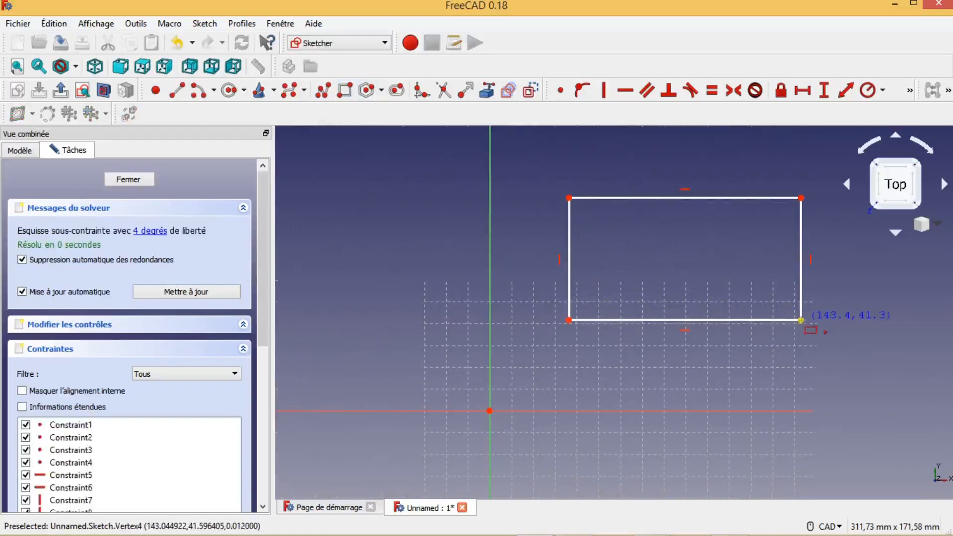
right_click(802, 320)
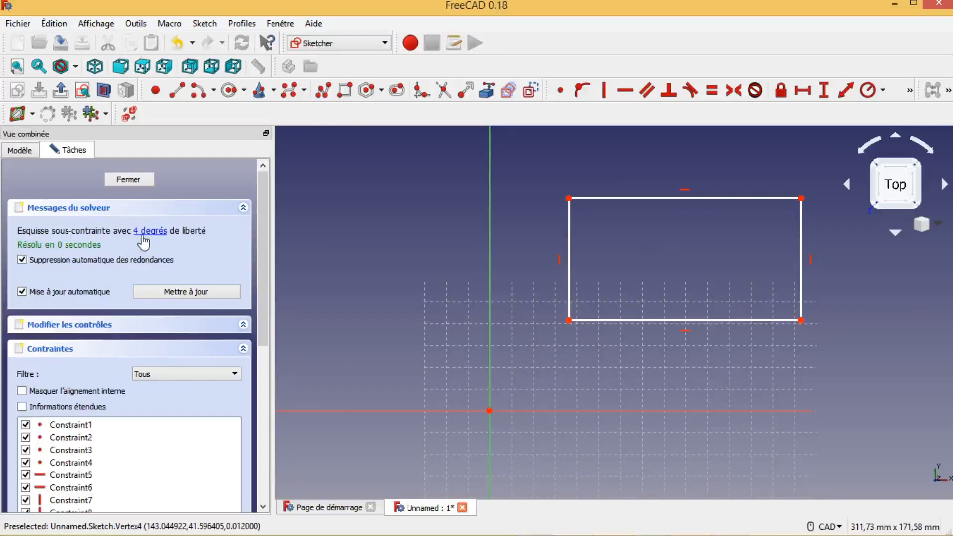
left_click(672, 197)
left_click(801, 233)
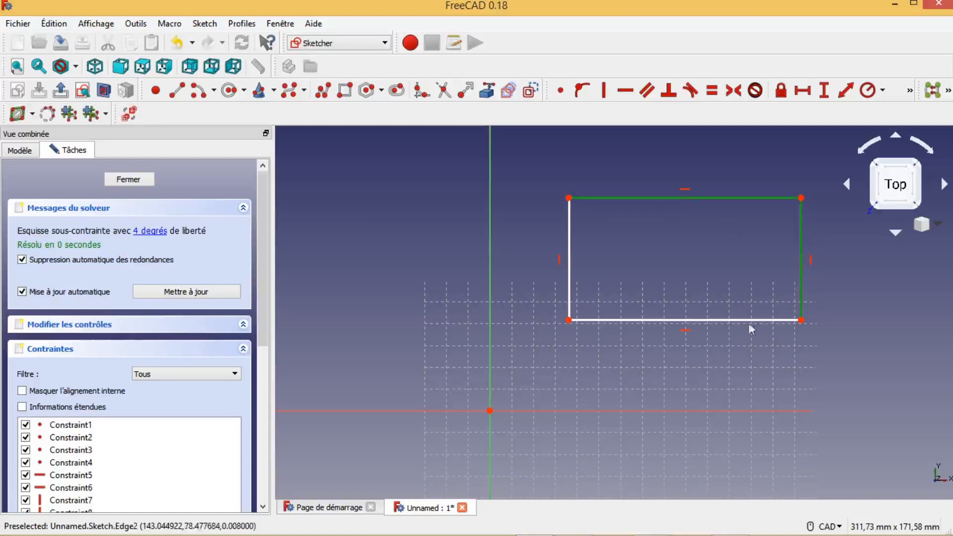
left_click(615, 411)
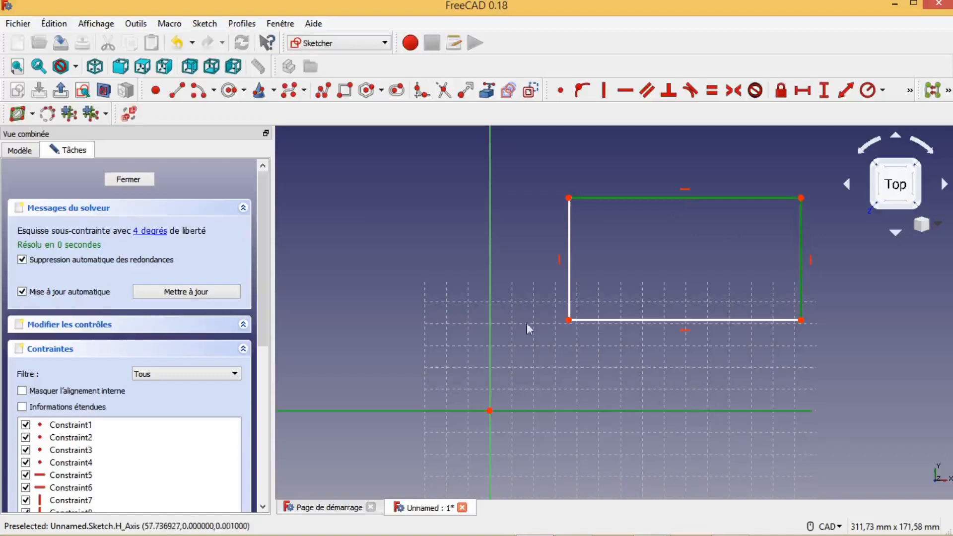
left_click(490, 304)
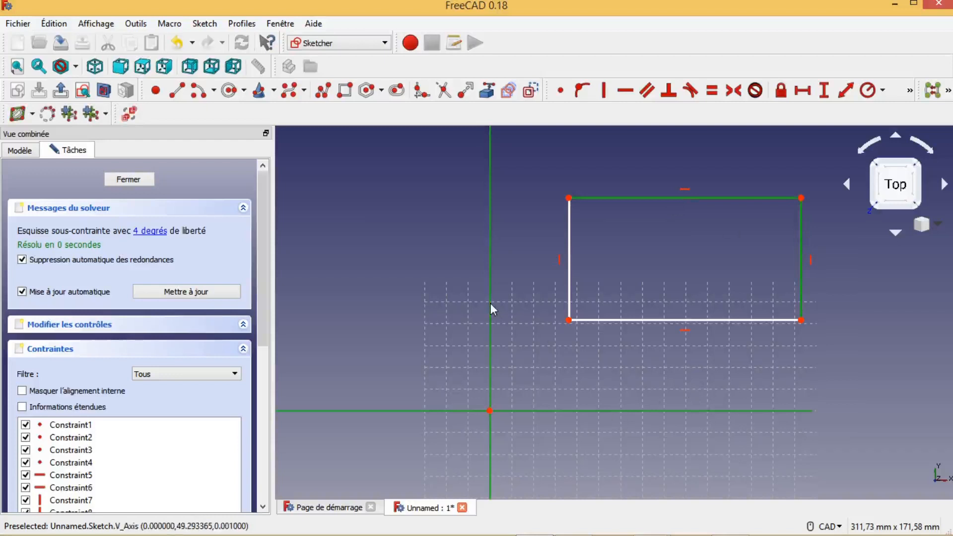
left_click(707, 209)
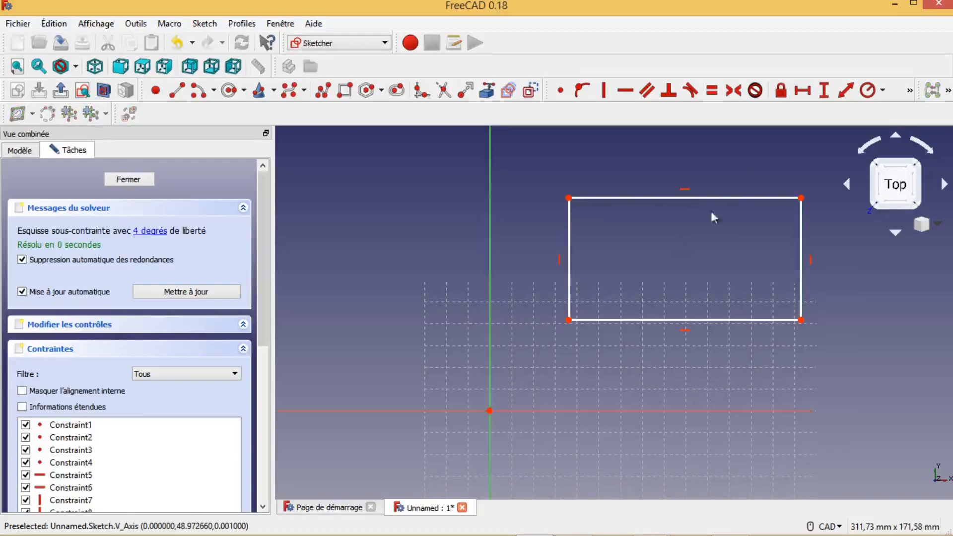
Constrain the horizontal length of the rectangle's top edge to 100 mm.
left_click(696, 197)
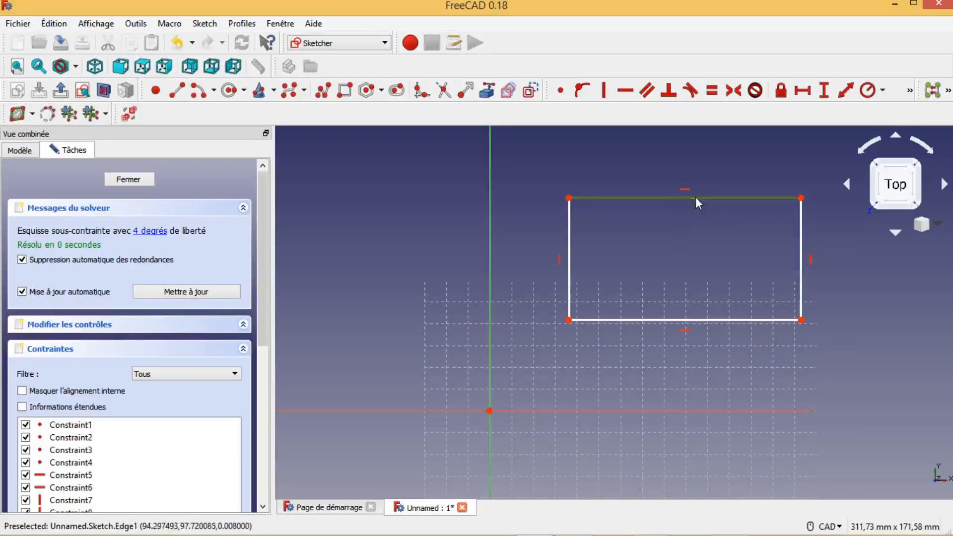
left_click(803, 90)
type("100")
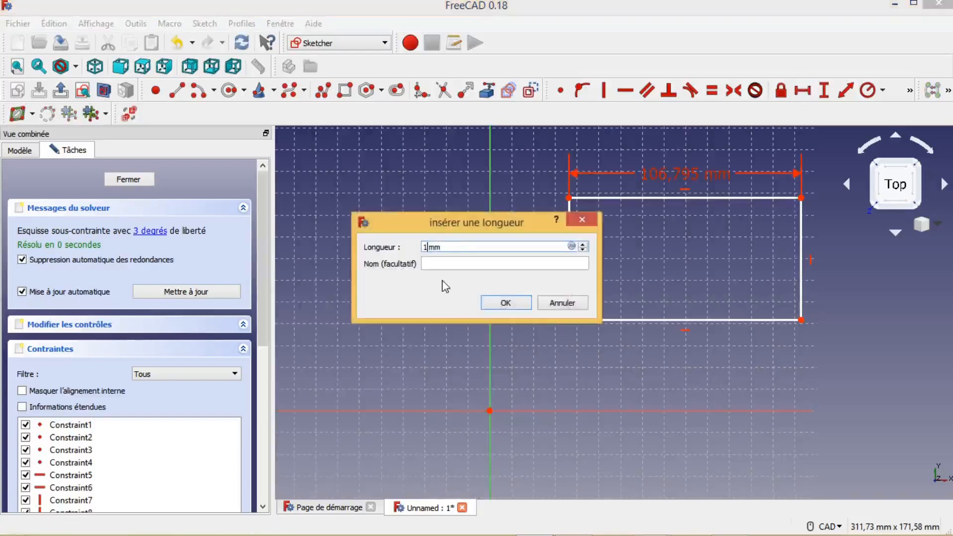
key("Return")
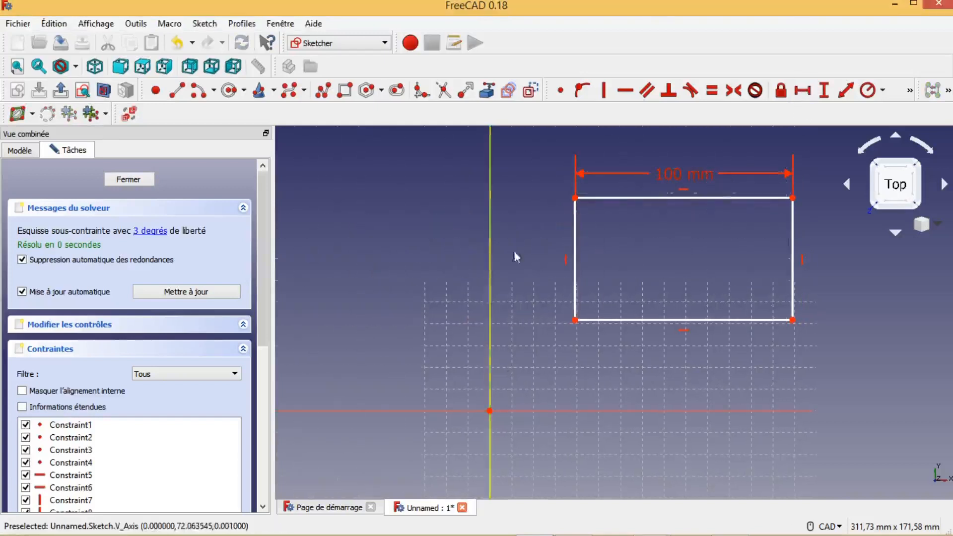
Constrain the rectangle's right edge to a vertical length of 60 mm and reposition both dimensions clear of the outline.
left_click(793, 234)
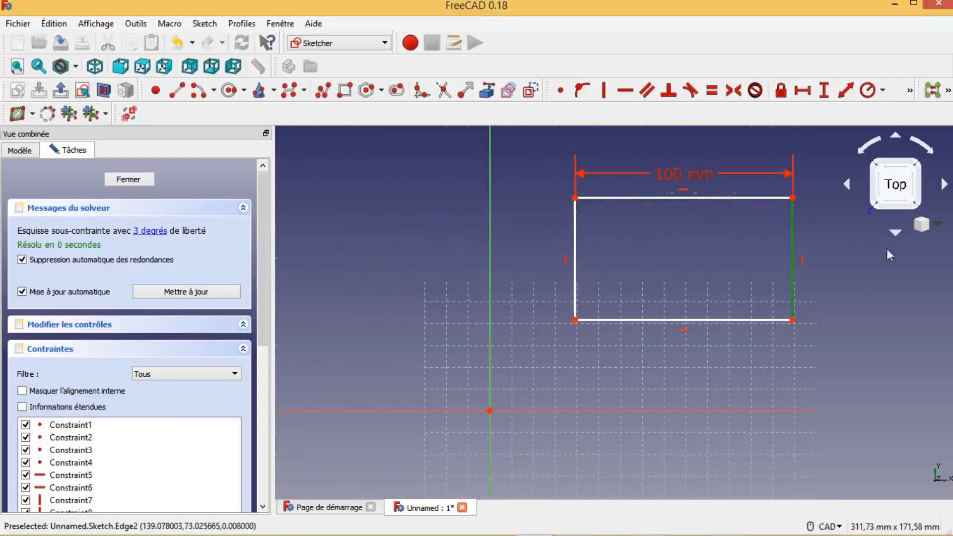
left_click(824, 90)
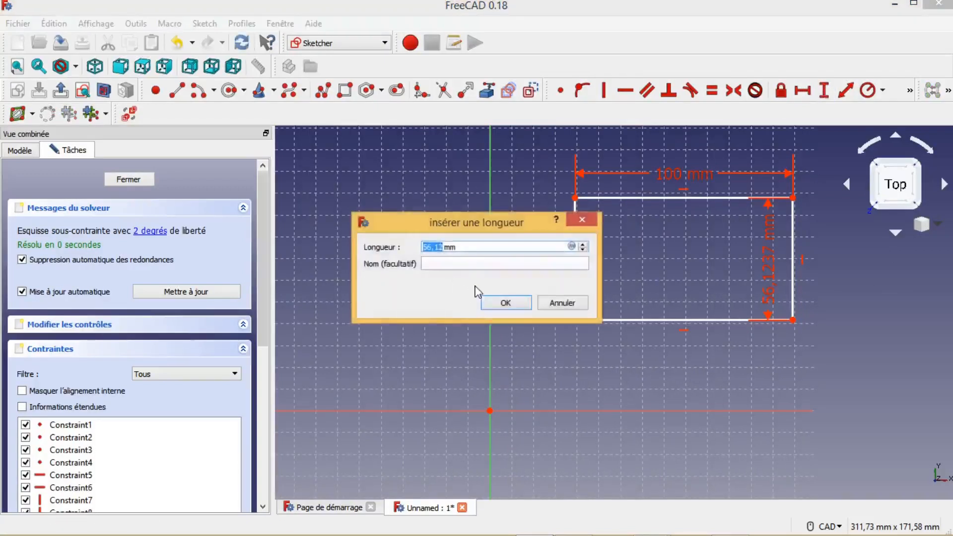
type("60")
left_click(510, 303)
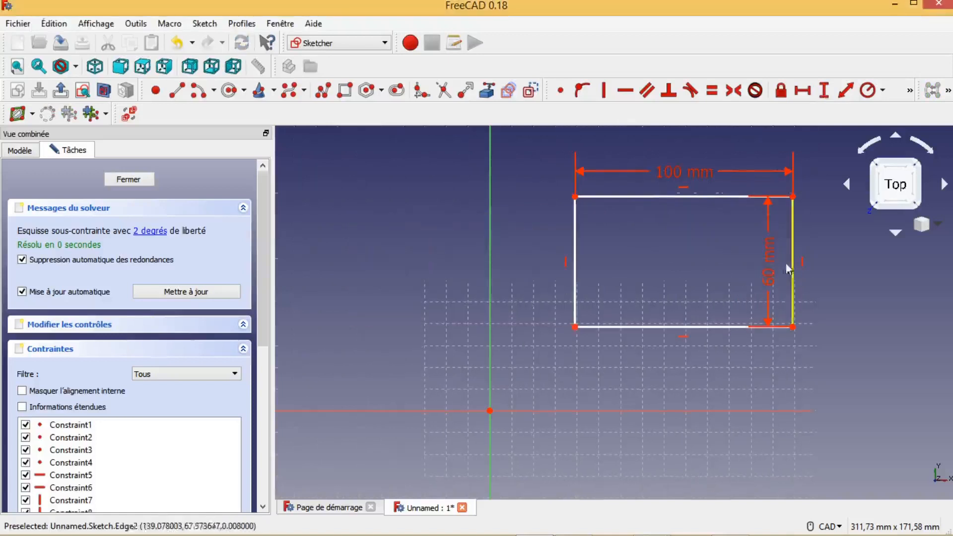
left_click_drag(770, 273, 821, 258)
left_click_drag(705, 174, 726, 169)
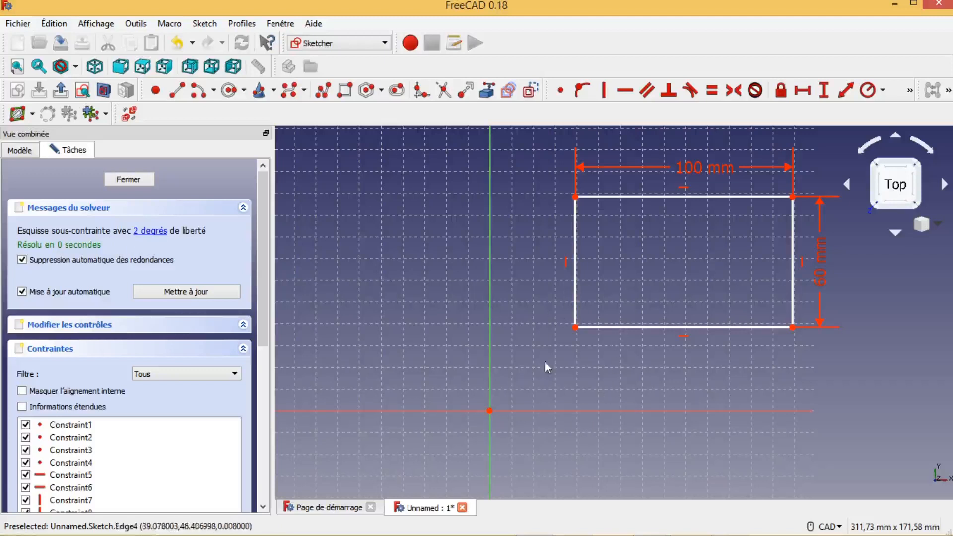
Constrain the vertical distance between the rectangle's lower-left corner and the origin to 40 mm.
left_click(577, 327)
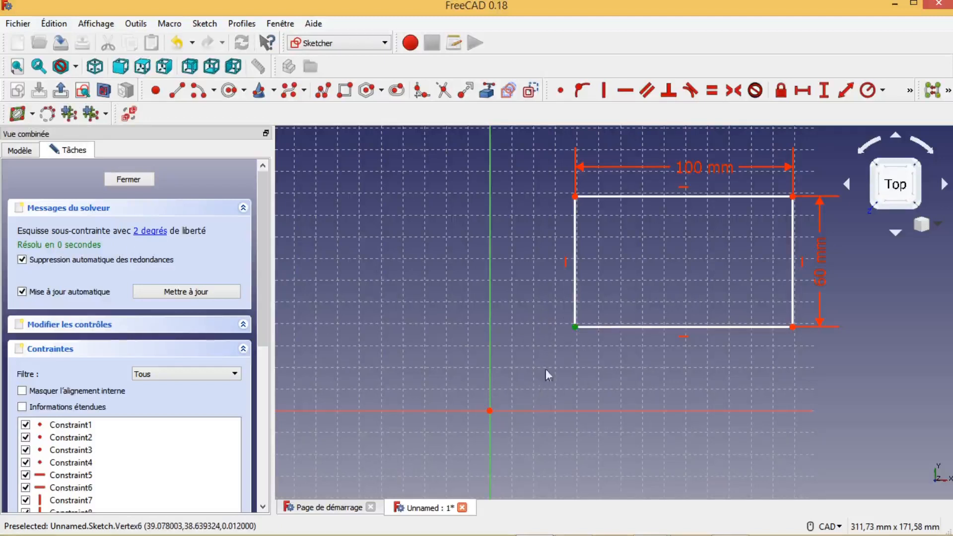
left_click(490, 411)
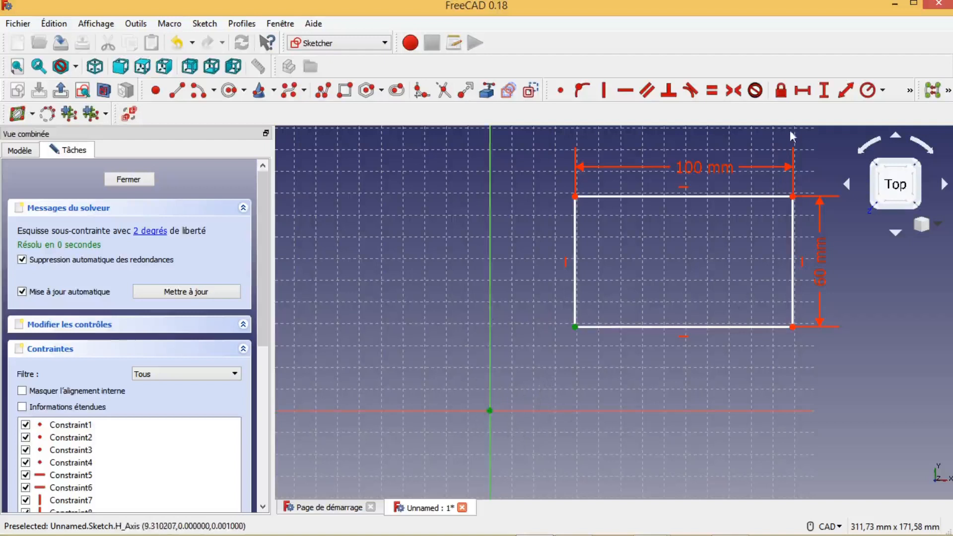
left_click(825, 90)
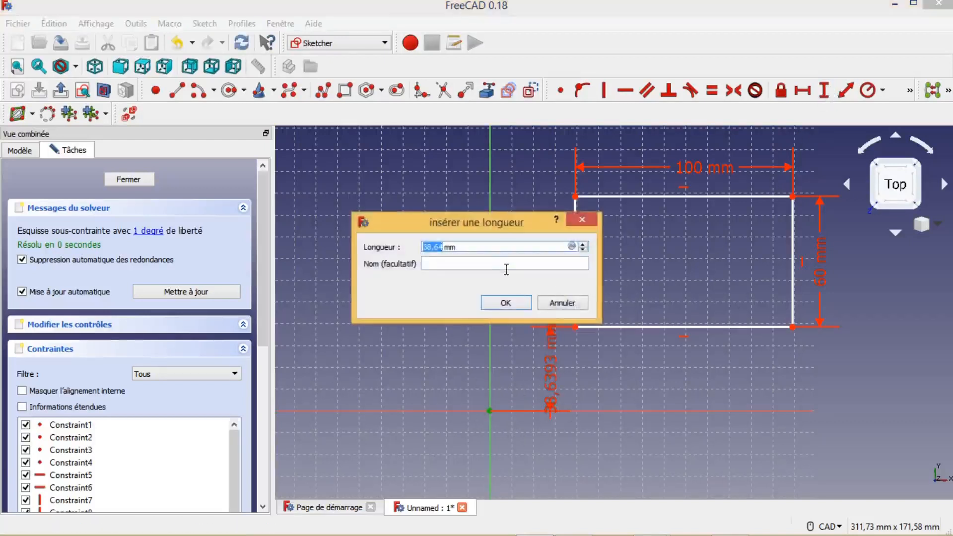
type("40")
left_click(509, 304)
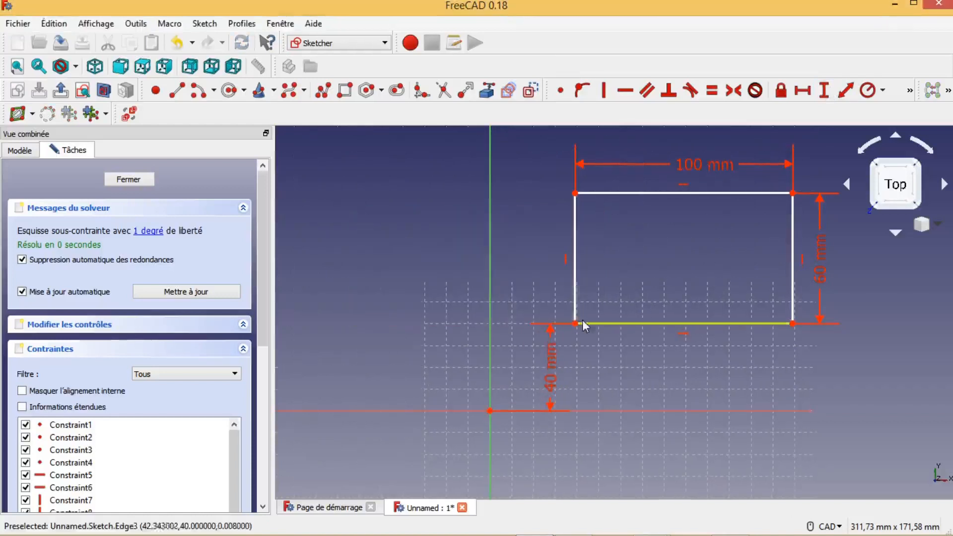
Constrain the horizontal distance between the rectangle's lower-left corner and the origin to 40 mm.
left_click(490, 410)
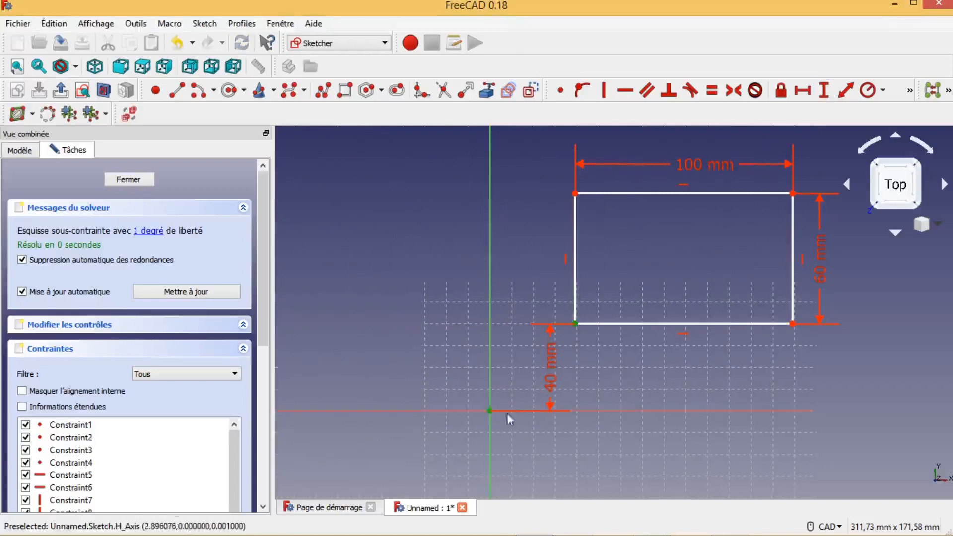
left_click(803, 92)
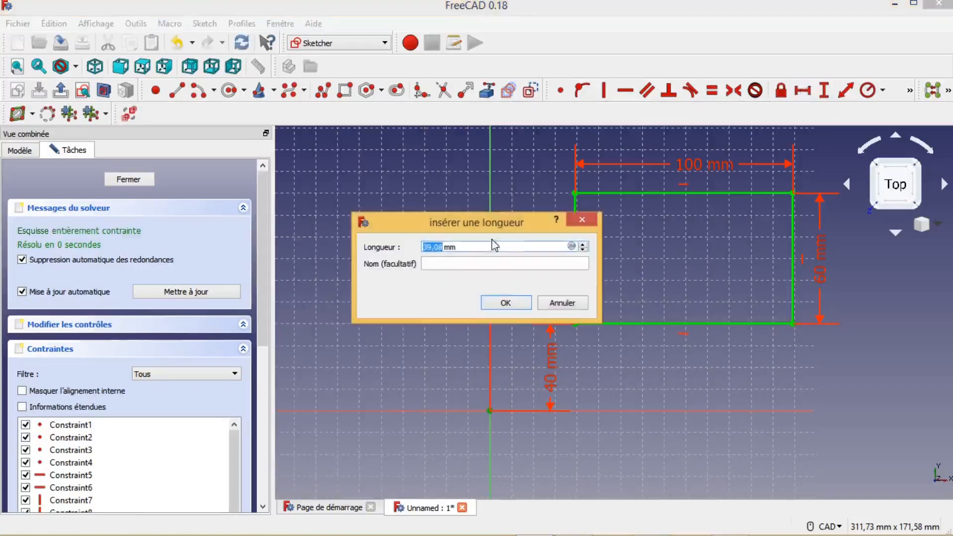
type("40")
key("Return")
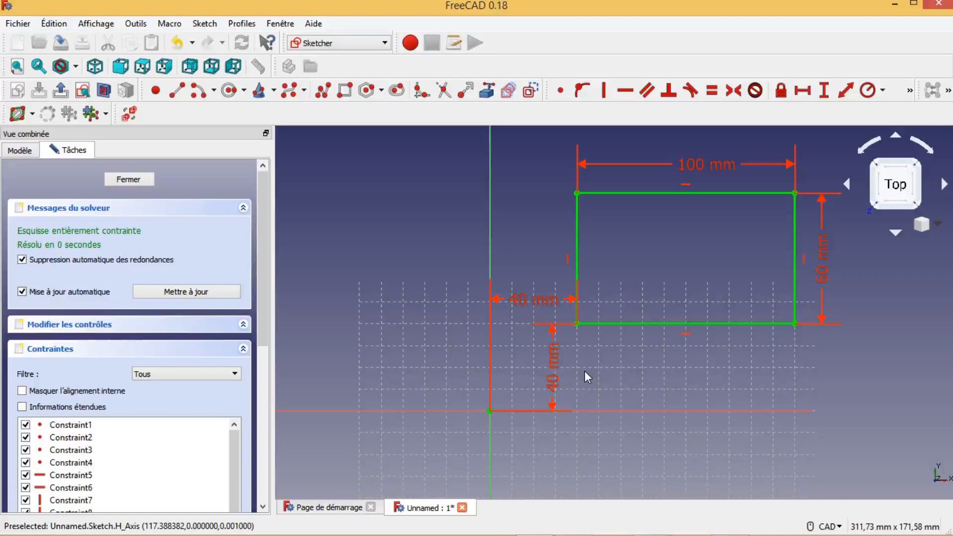
Delete the vertical and horizontal 40 mm distance constraints between the rectangle and the origin.
left_click(556, 369)
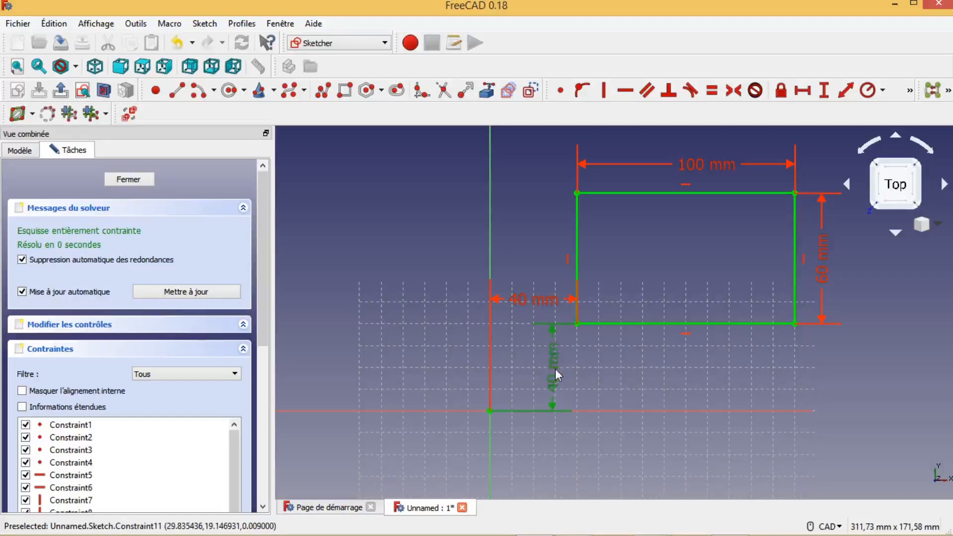
key("Delete")
left_click(532, 302)
key("Delete")
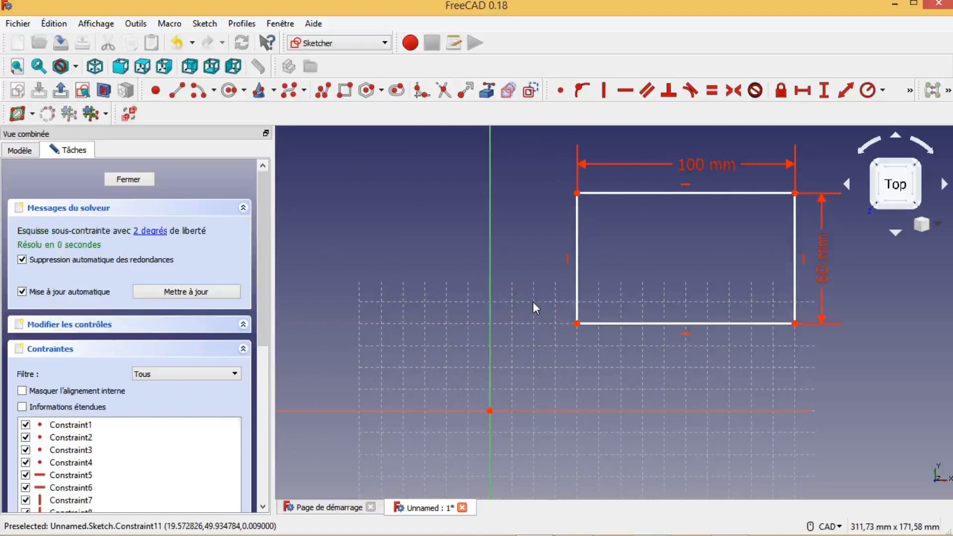
Make the rectangle's two upper corners symmetric about the vertical axis.
left_click(578, 194)
left_click(794, 192)
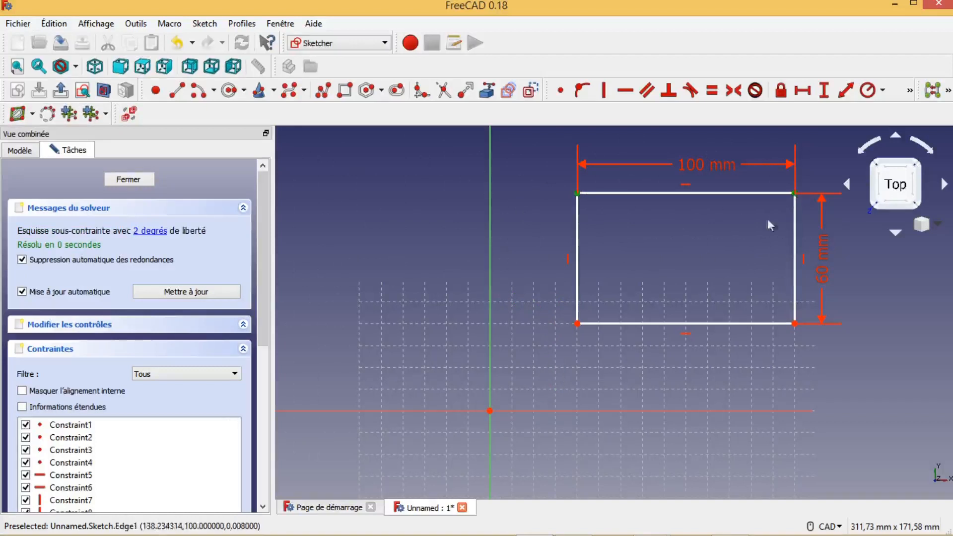
left_click(491, 214)
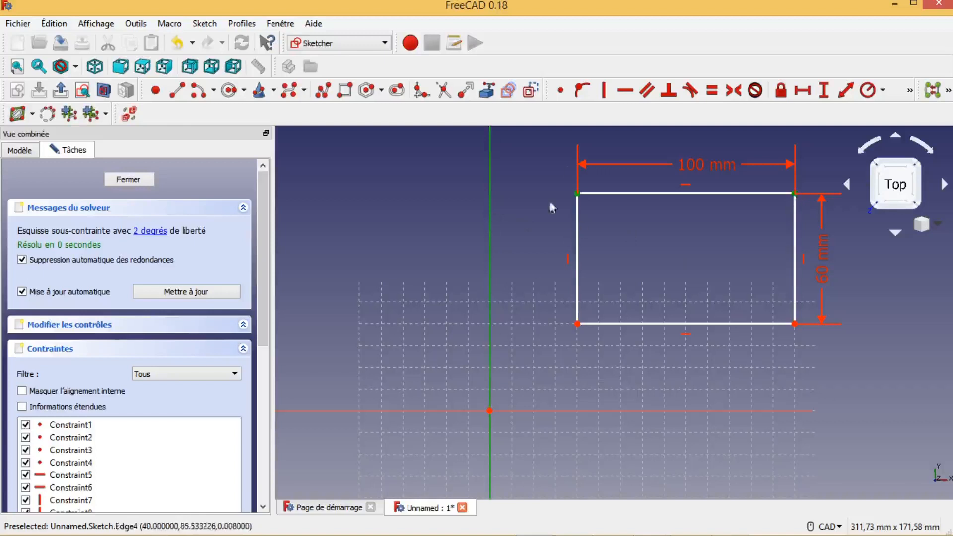
left_click(733, 95)
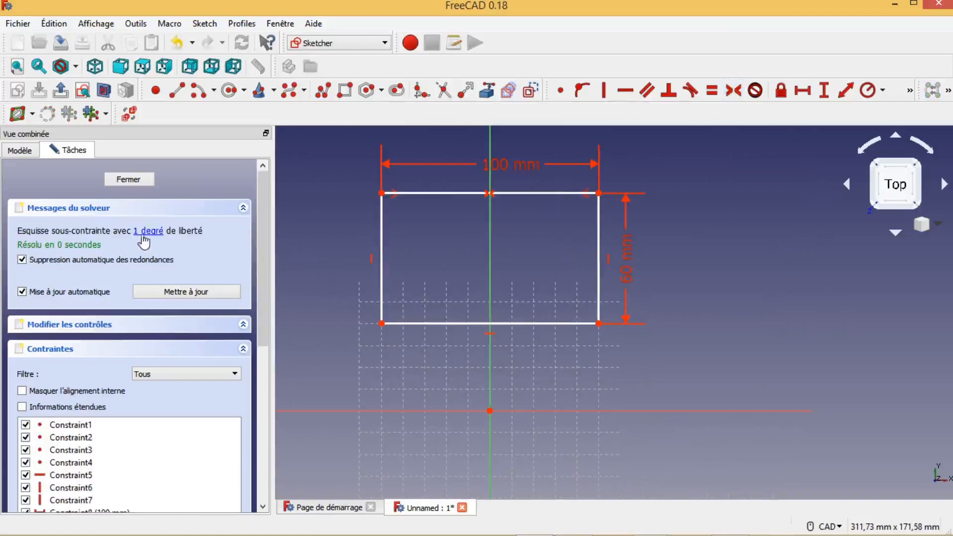
Constrain the vertical distance between the rectangle's lower-right corner and the origin to 40 mm.
mouse_move(600, 324)
left_mouse_down()
mouse_move(602, 367)
mouse_move(606, 294)
mouse_move(608, 350)
mouse_move(606, 318)
mouse_move(601, 331)
left_mouse_up()
left_click(599, 330)
left_click(490, 411)
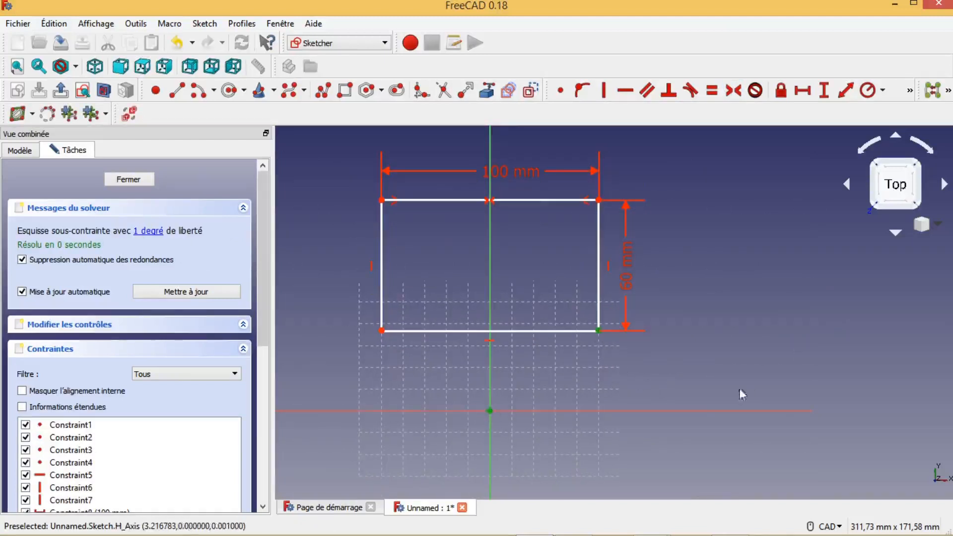
left_click(823, 90)
type("40")
key("Return")
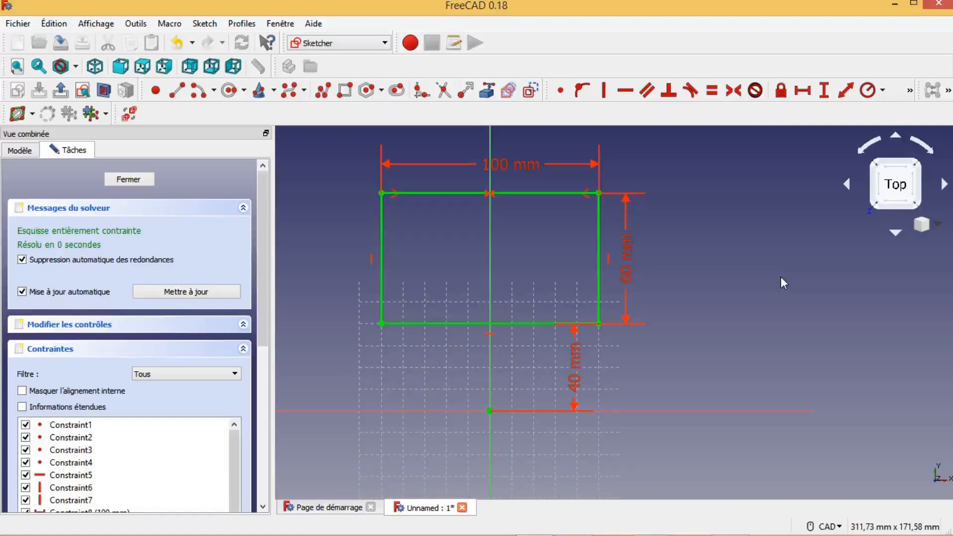
Undo the rectangle's vertical distance and symmetry constraints, and delete the remaining horizontal 40 mm distance to the origin.
key("ctrl+z")
key("ctrl+z")
key("ctrl+y")
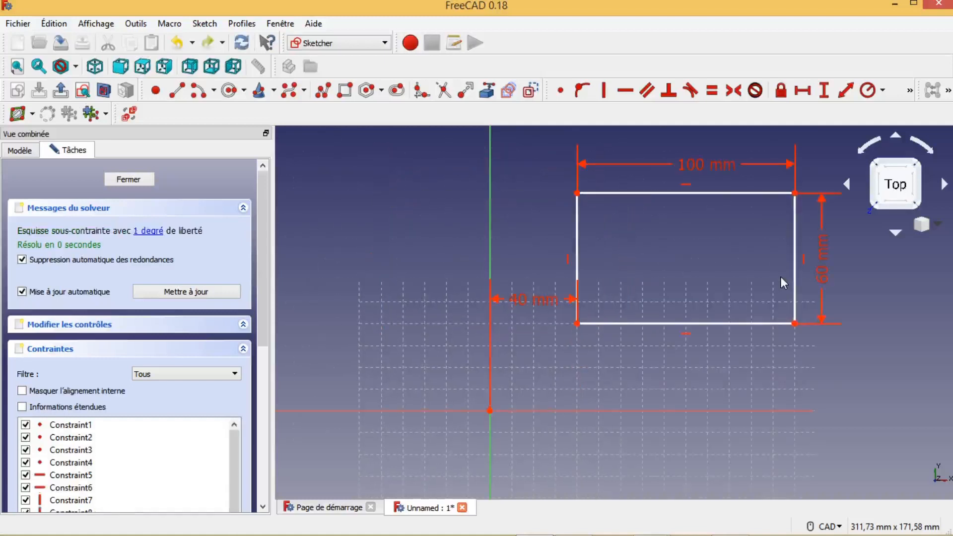
left_click(542, 306)
key("Delete")
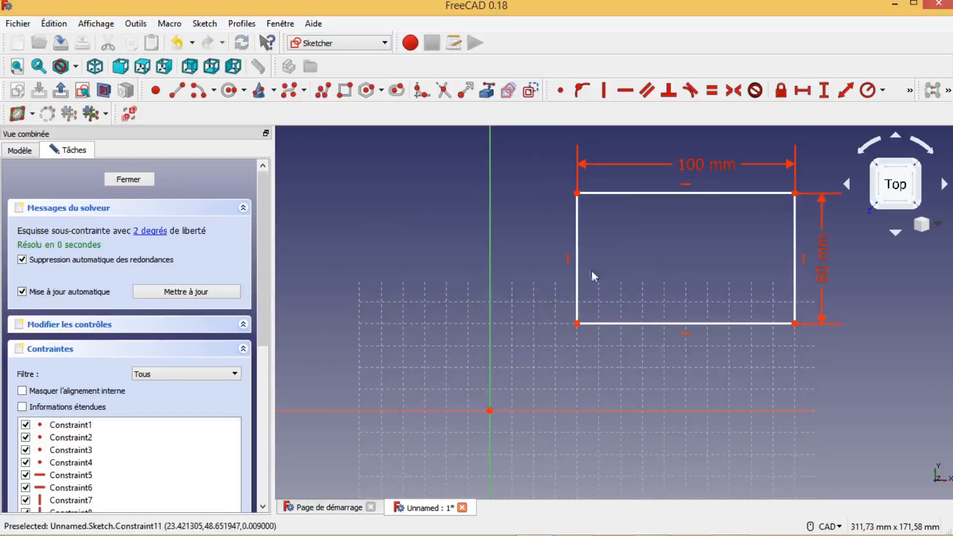
Make the rectangle's upper-right and lower-left corners symmetric about the origin.
left_click(795, 193)
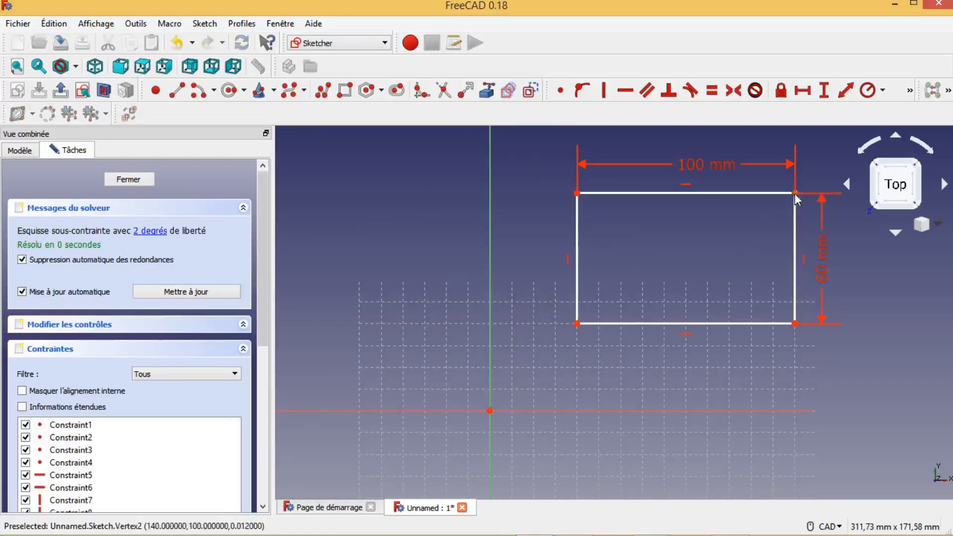
left_click(576, 323)
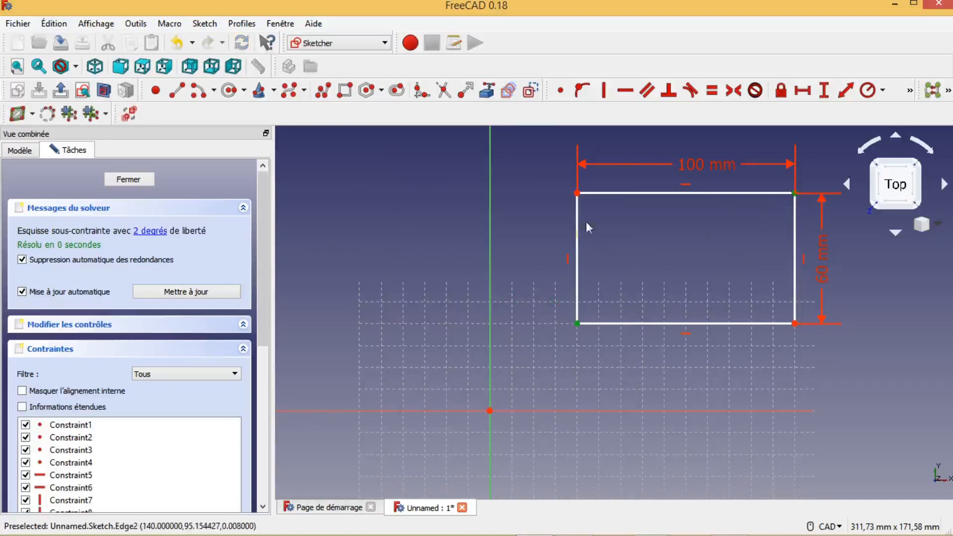
left_click(491, 412)
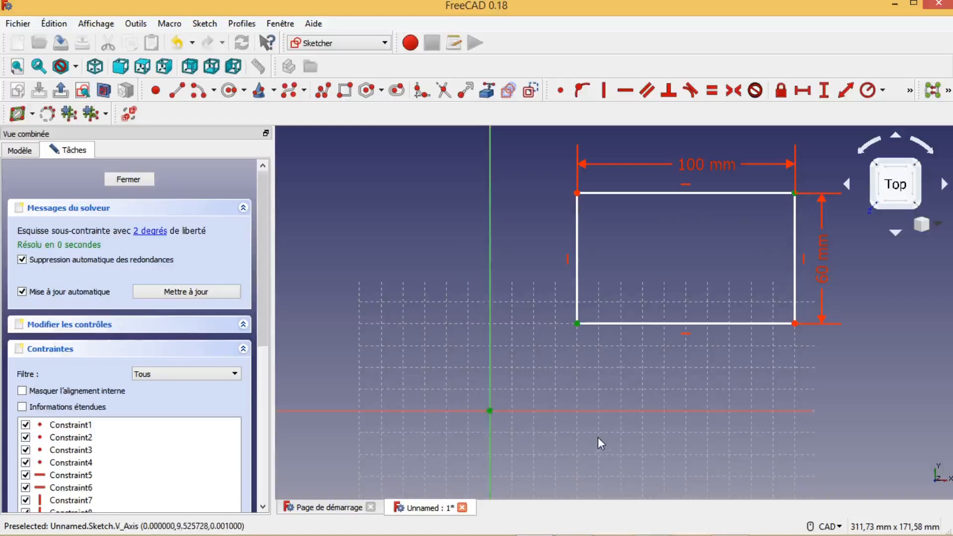
left_click(733, 90)
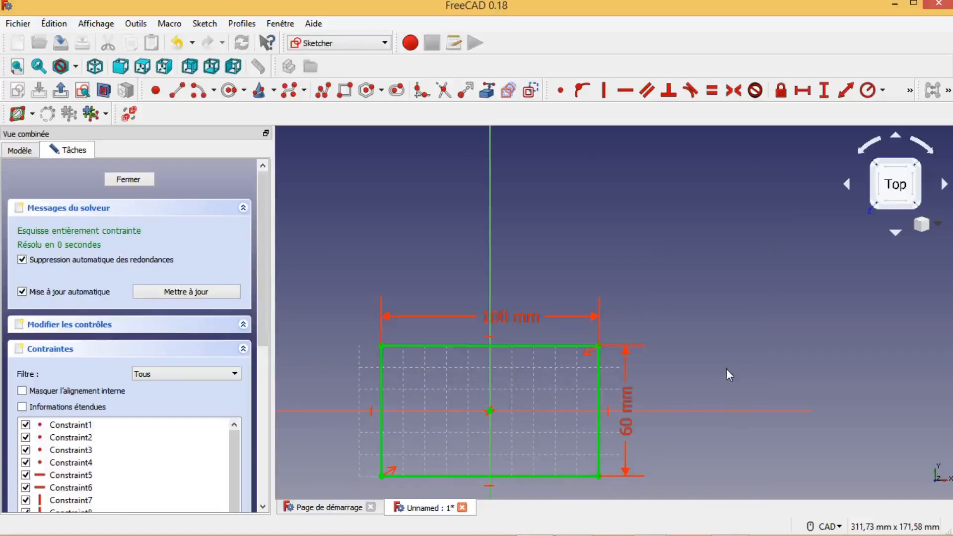
middle_click_drag(731, 380, 794, 281)
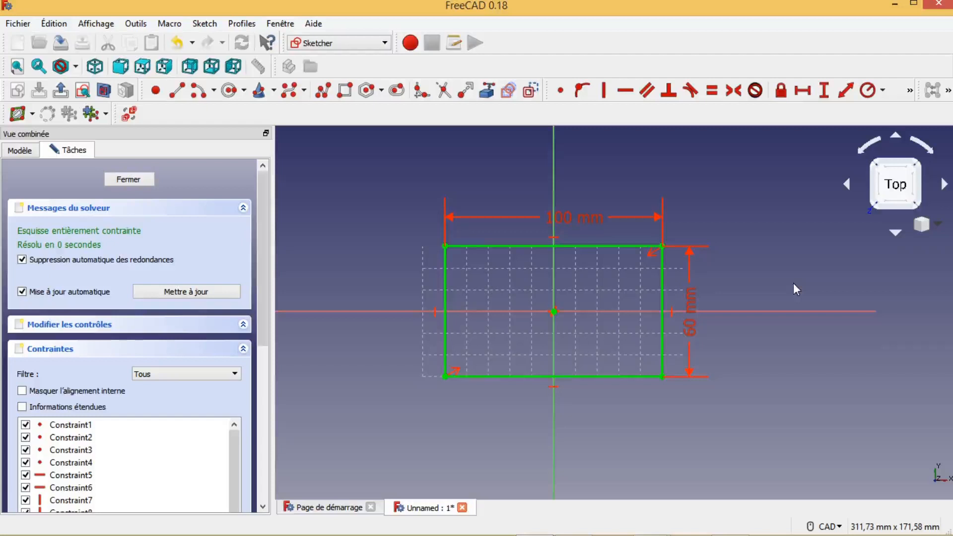
Close the rectangle sketch and pad it to a length of 5 mm.
left_click(61, 94)
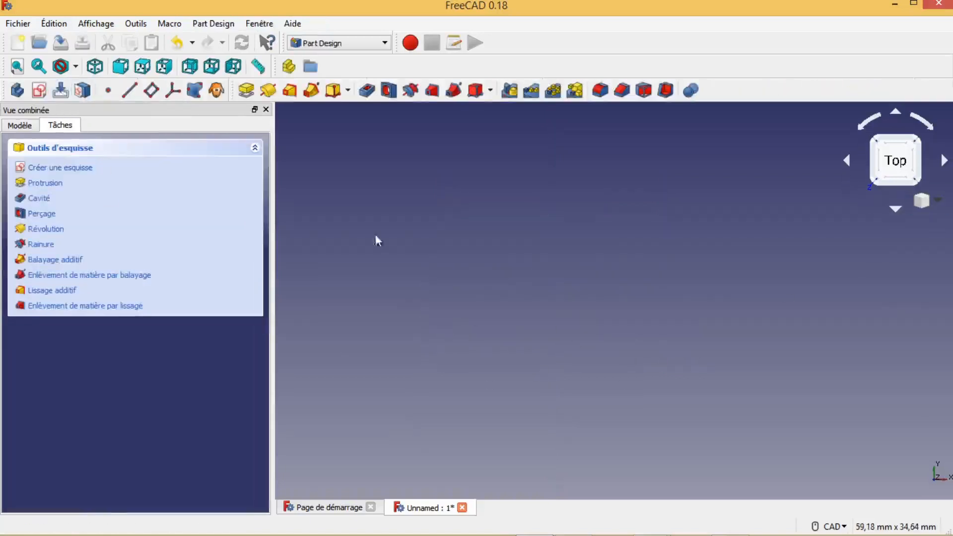
left_click(17, 68)
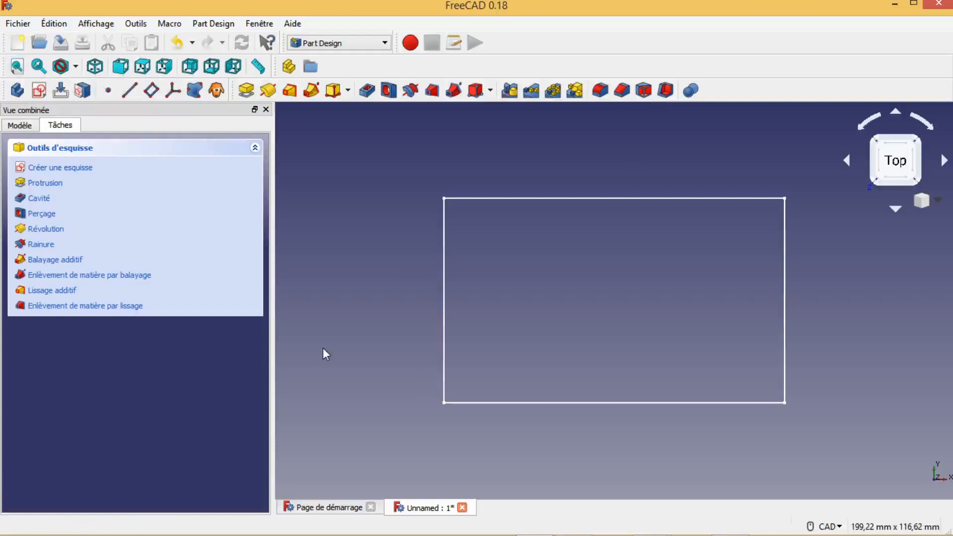
left_click(247, 91)
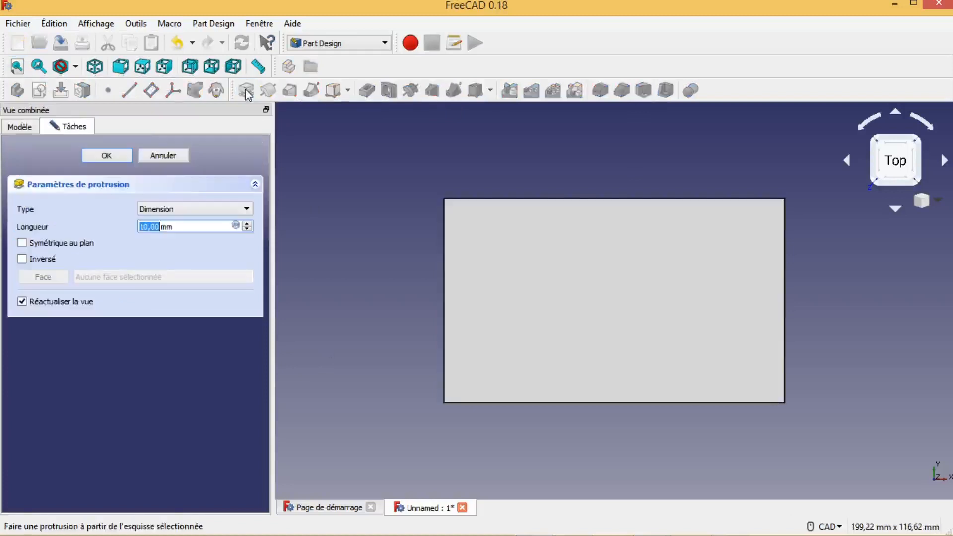
type("5")
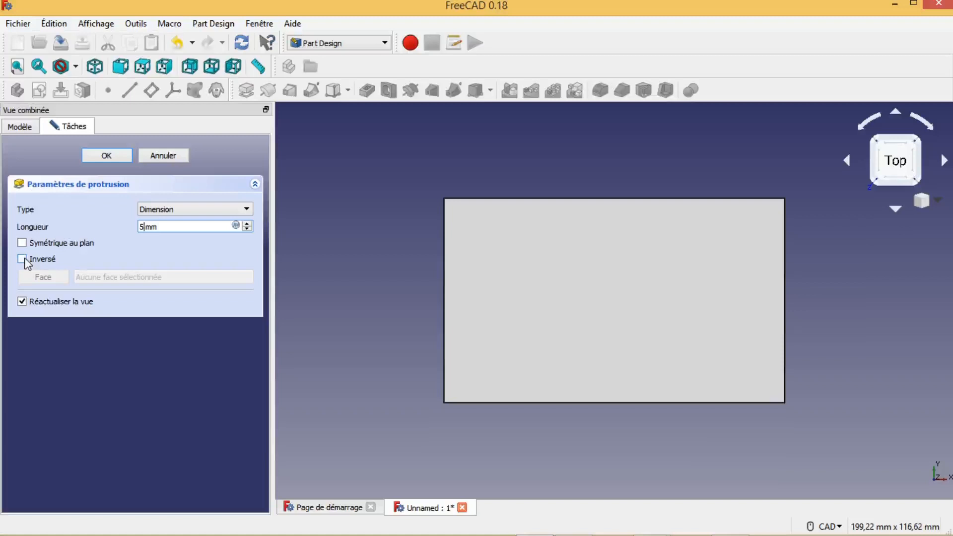
left_click(103, 155)
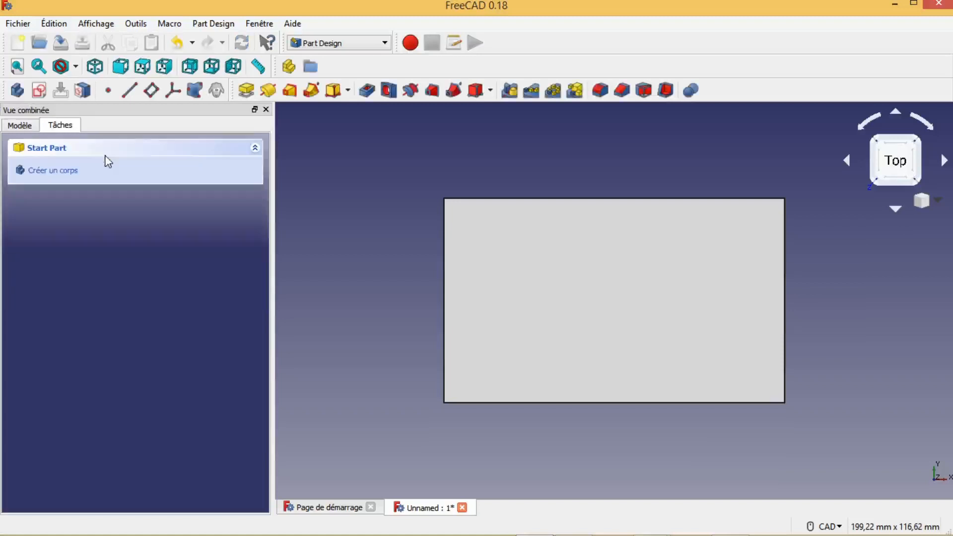
Expand the pad in the model tree to examine its sketch, and inspect the plate in 3D.
left_click(19, 125)
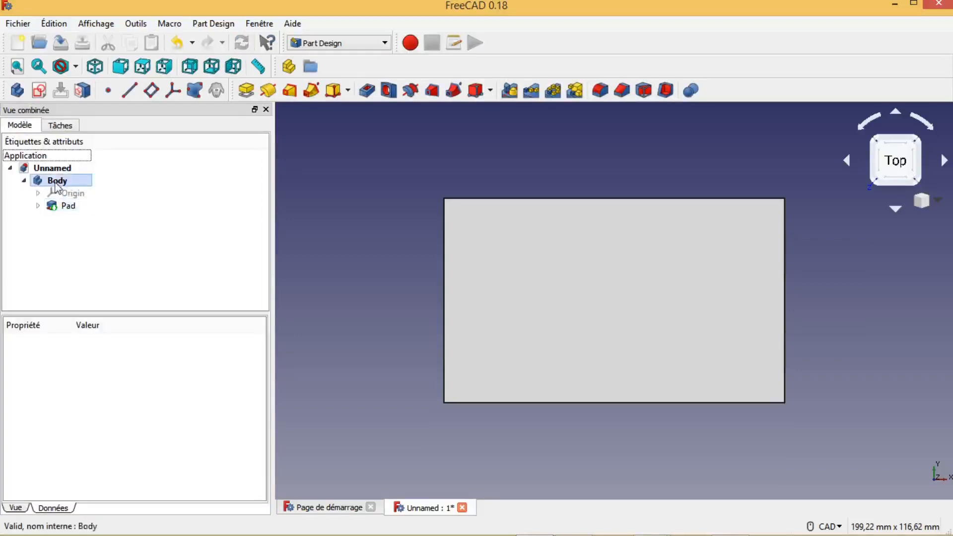
left_click(39, 205)
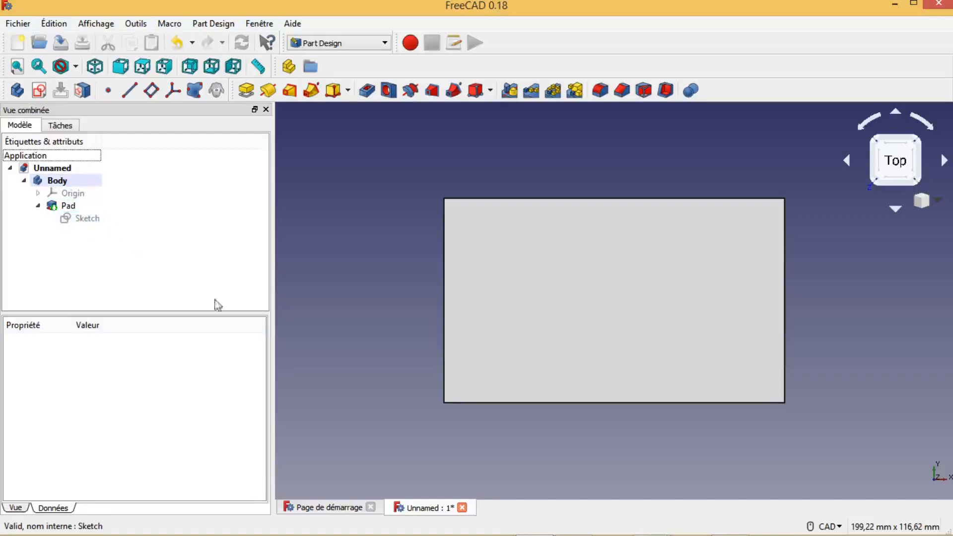
left_click(343, 353)
middle_click_drag(347, 353, 346, 353)
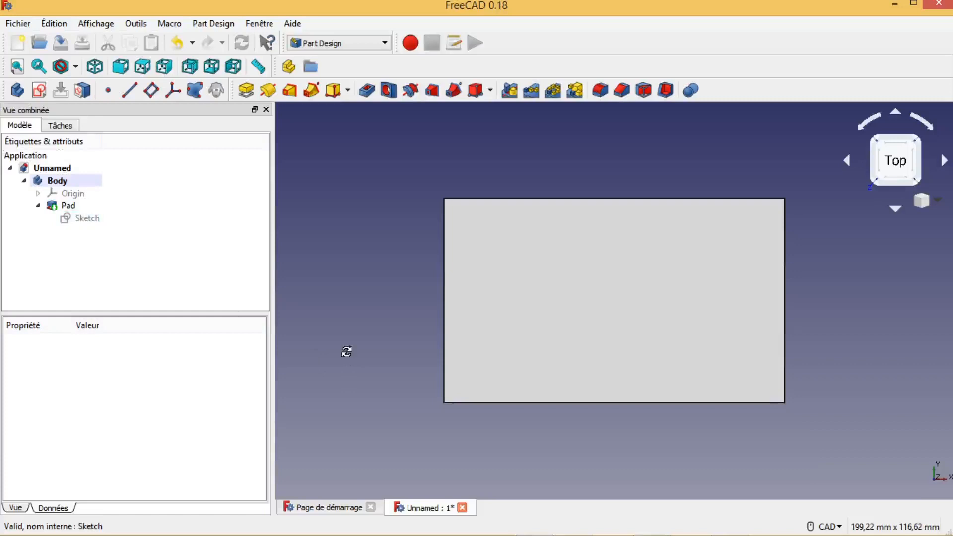
middle_click_drag(346, 352, 423, 334)
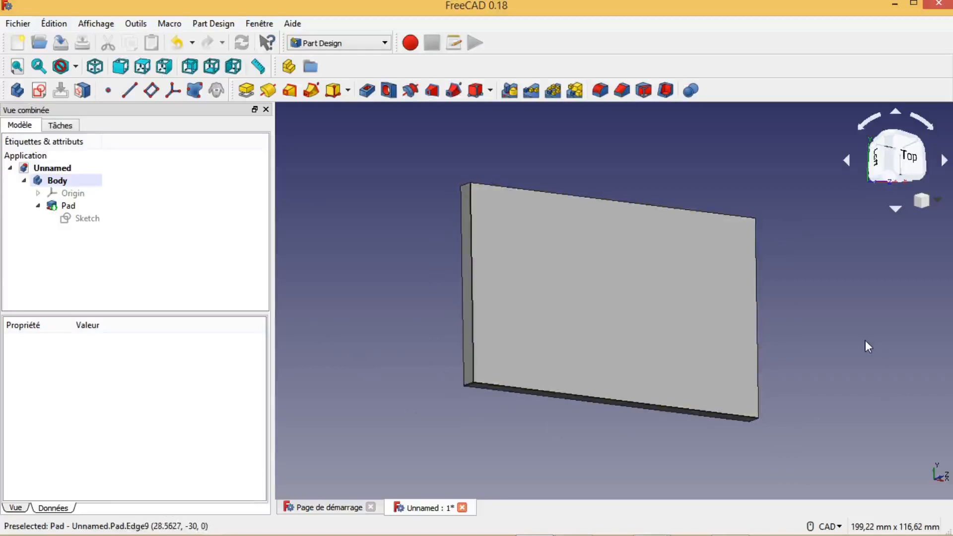
Start a new sketch on the plate's top face and import its upper edge as external geometry.
left_click(912, 166)
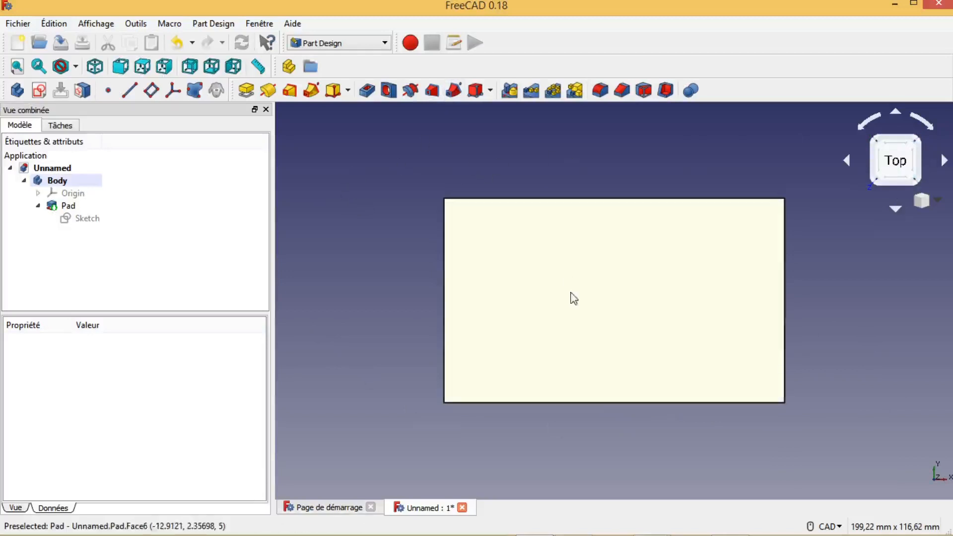
left_click(572, 298)
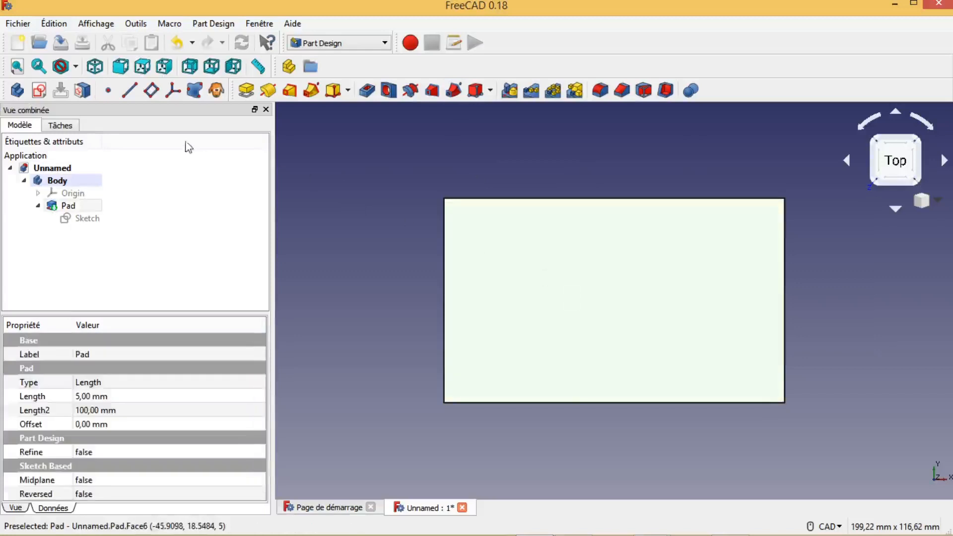
left_click(39, 91)
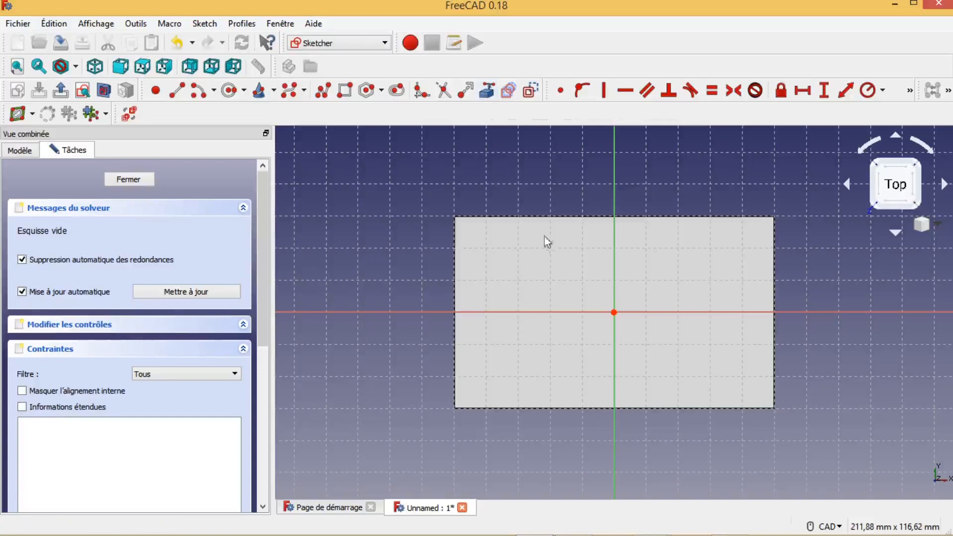
left_click(487, 95)
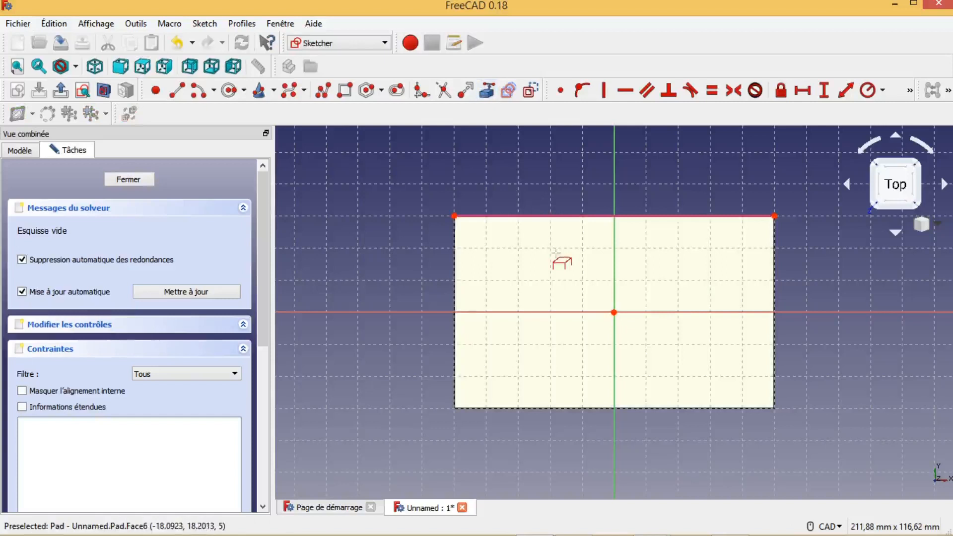
right_click(556, 254)
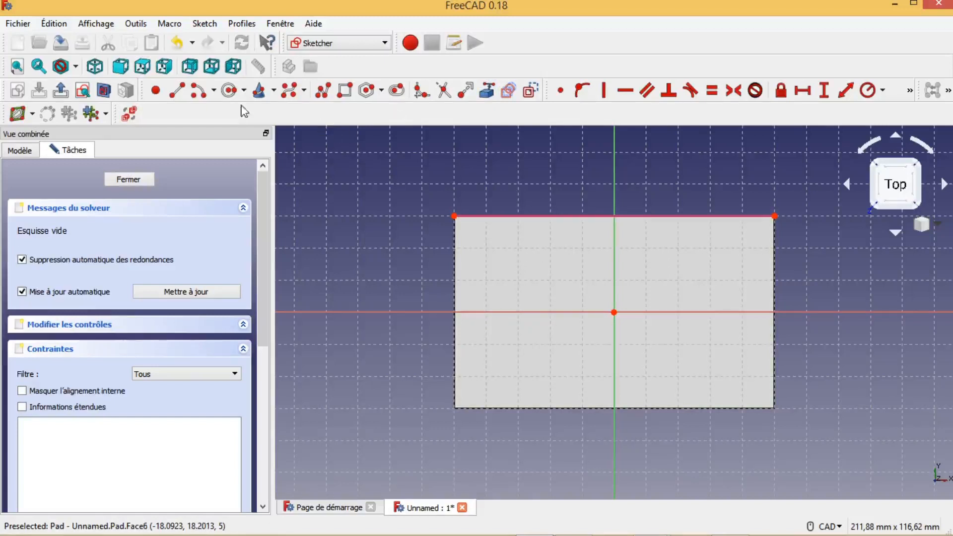
Draw a circle about 10.6 mm in diameter near the plate's upper-left corner.
left_click(228, 90)
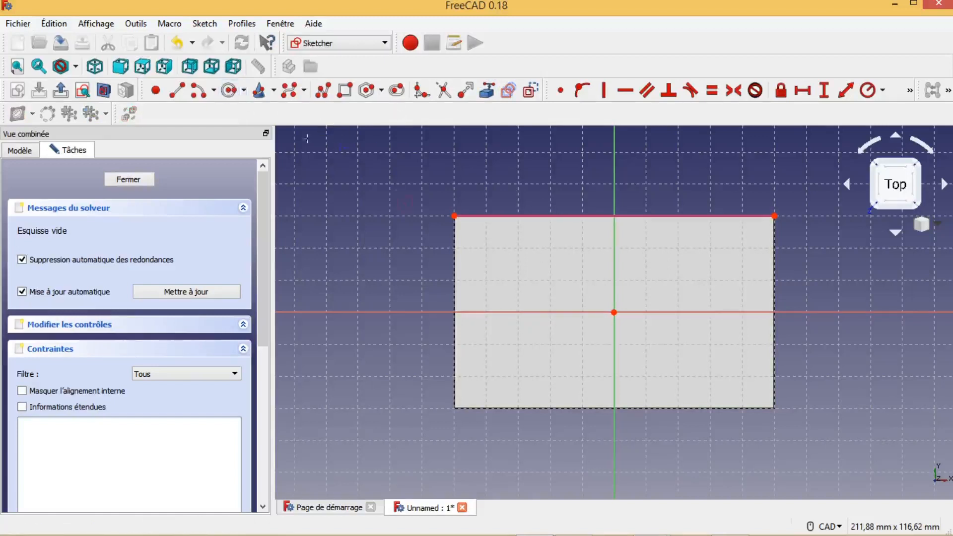
left_click(479, 237)
right_click(519, 269)
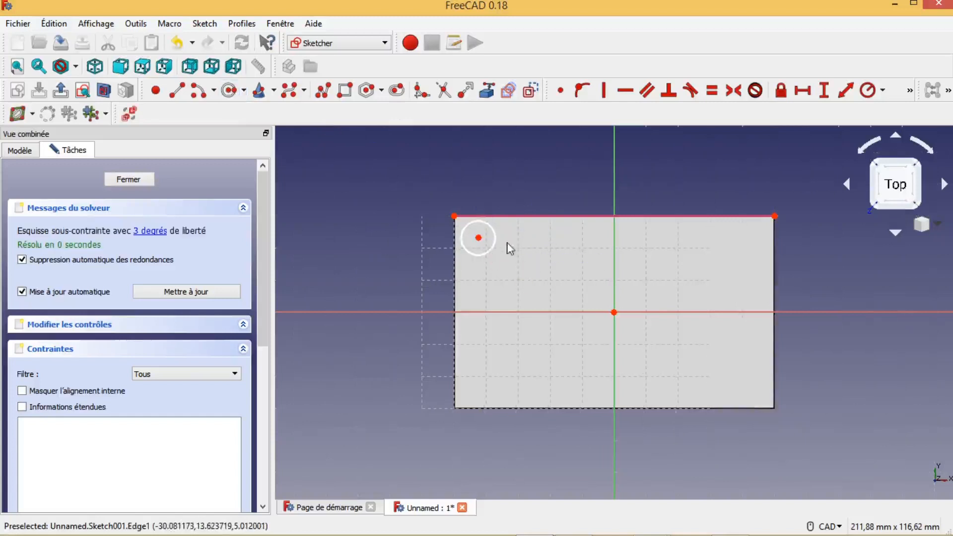
Constrain the circle's diameter to 4.2 mm.
left_click(496, 248)
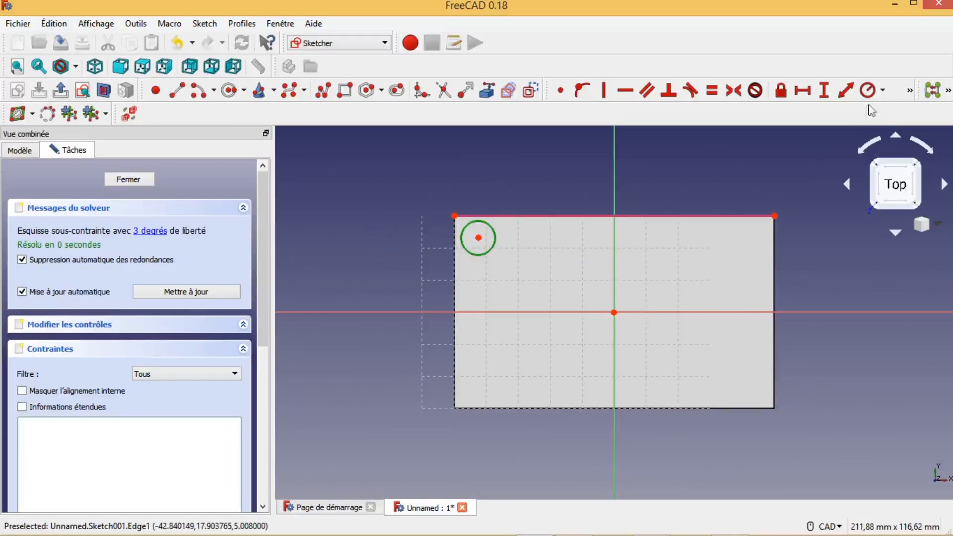
left_click(882, 90)
left_click(886, 126)
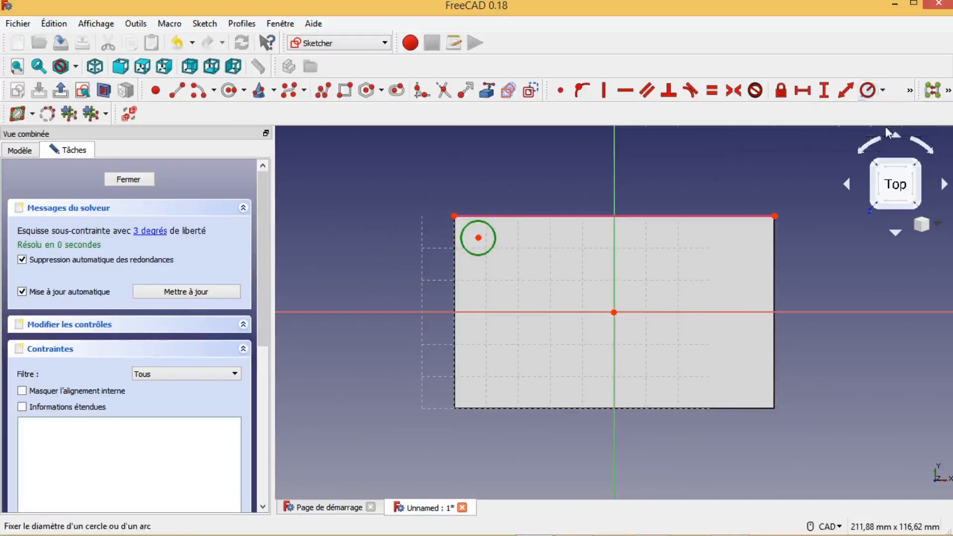
type("4.2")
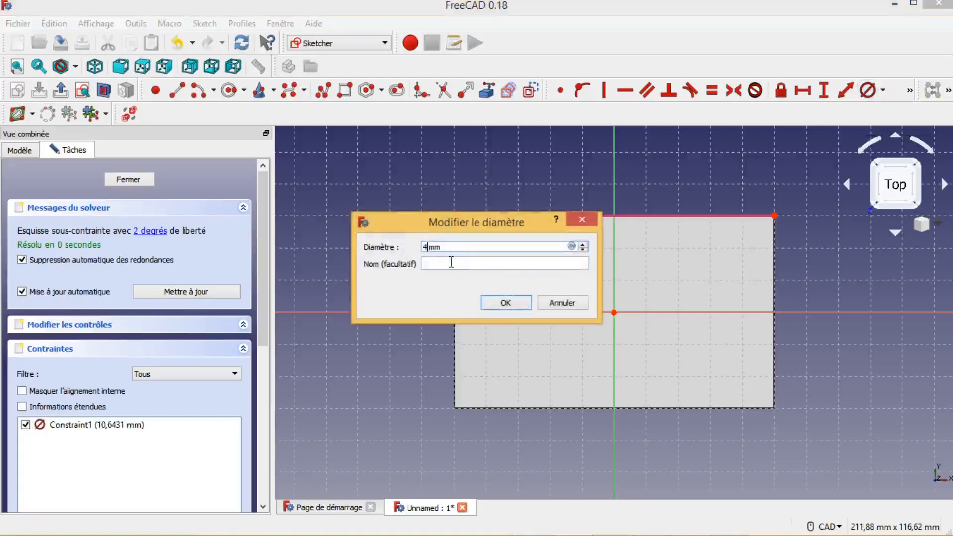
type("mm")
key("BackSpace")
key("BackSpace")
key("Return")
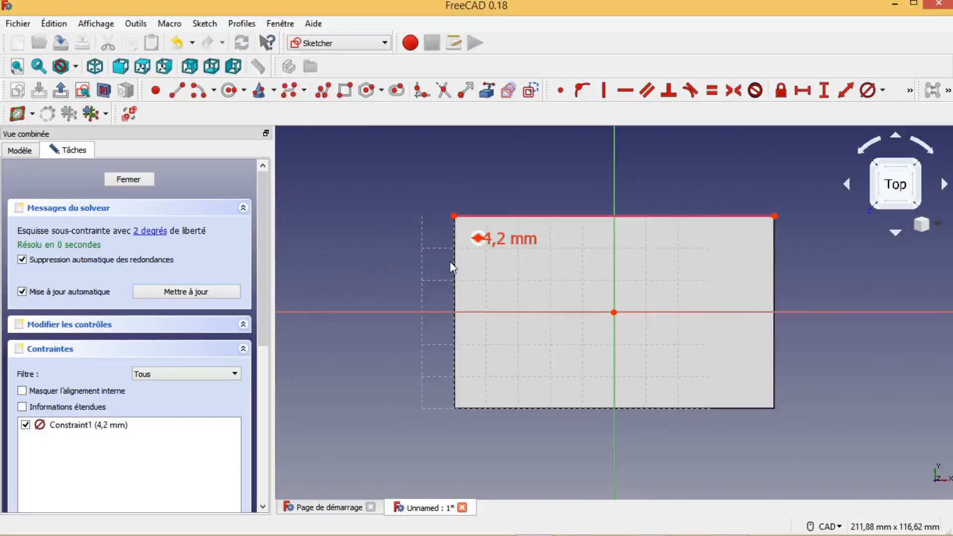
Constrain the horizontal distance from the plate's upper-left corner to the circle's centre to 4.2 mm, and place the dimension above the plate.
scroll(450, 261, "up", 5)
middle_click_drag(529, 210, 528, 341)
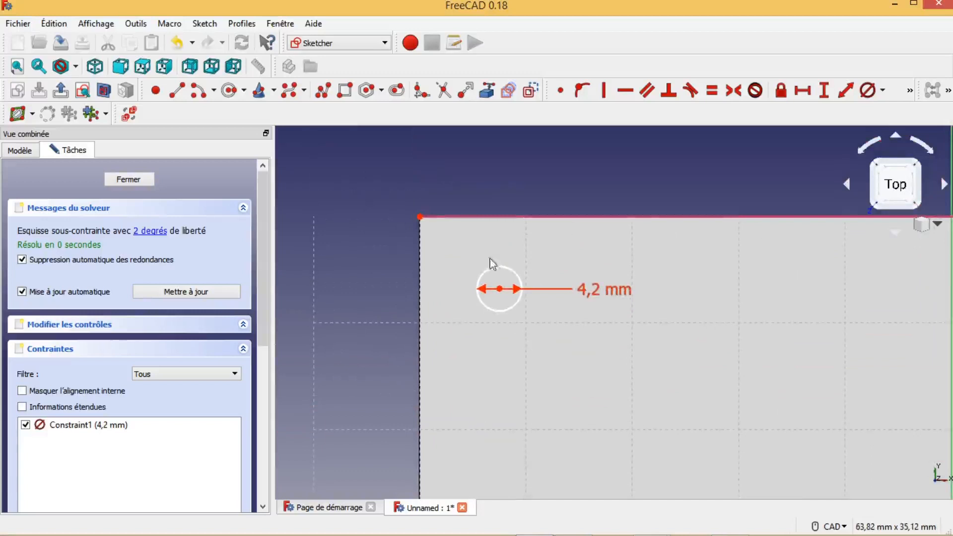
left_click(501, 290)
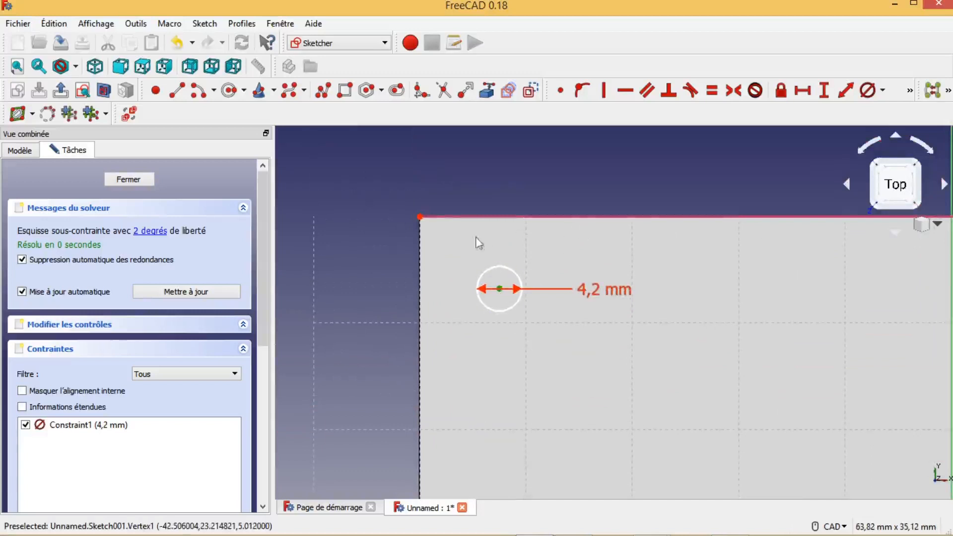
left_click(420, 217)
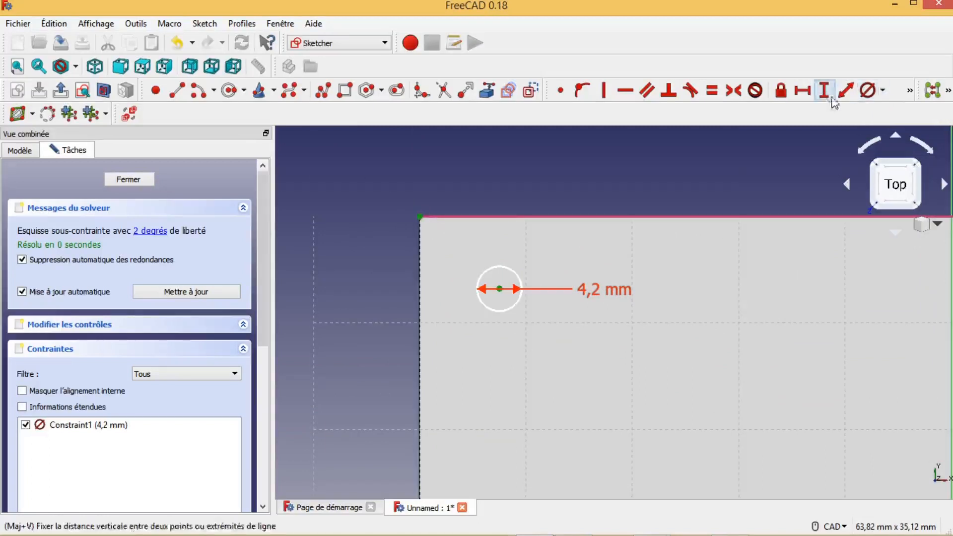
left_click(803, 93)
type("4,2")
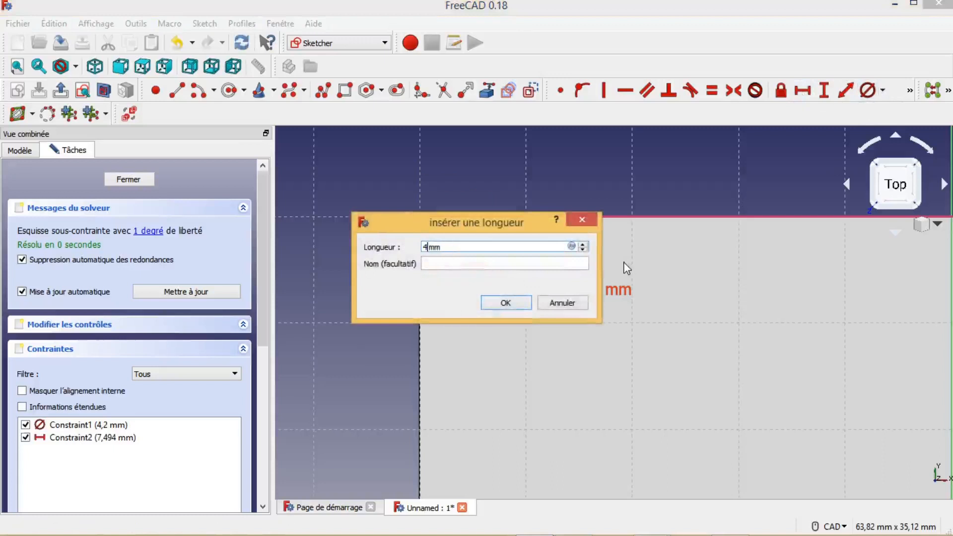
key("Return")
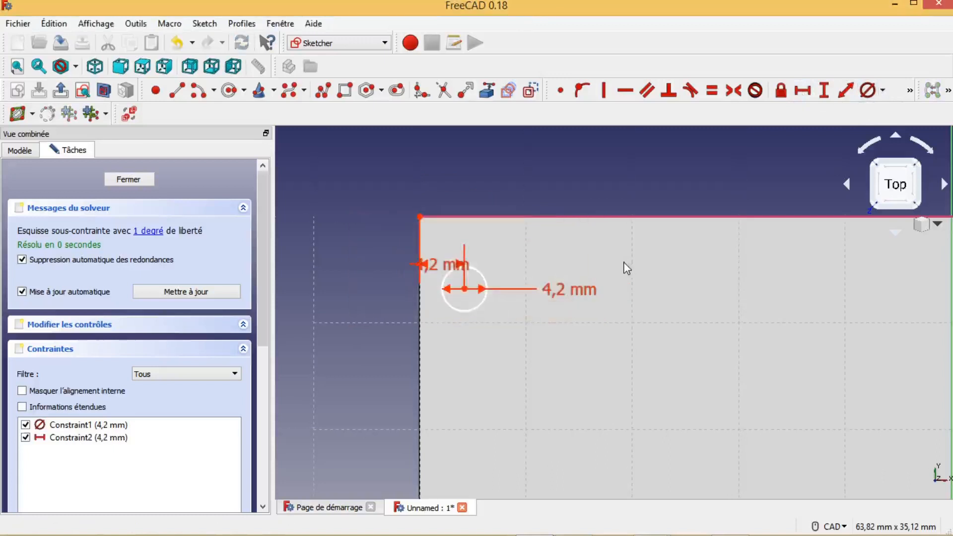
left_click_drag(452, 271, 513, 185)
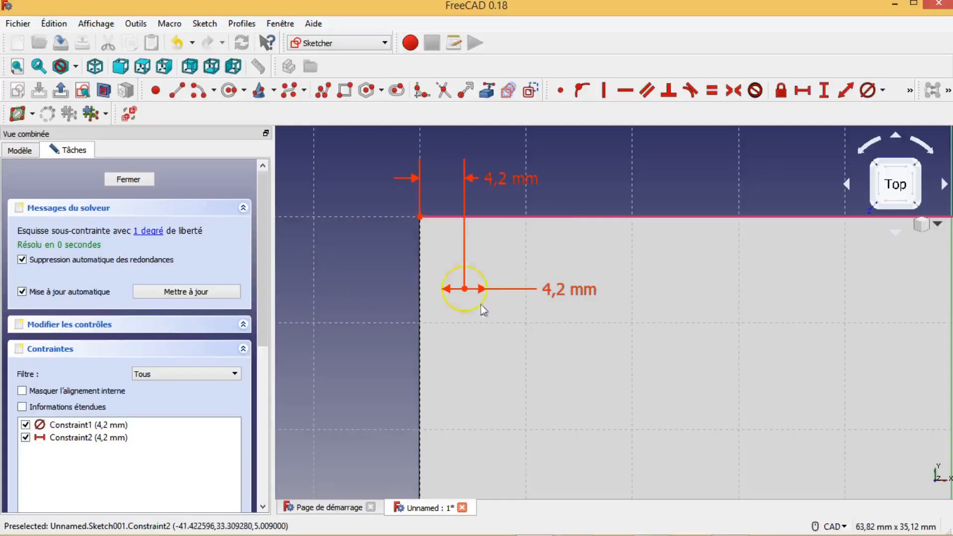
Constrain the vertical distance from the plate's upper-left corner to the circle's centre to 4.2 mm, and place the dimension outside the plate's left edge.
left_click(465, 290)
left_click(420, 217)
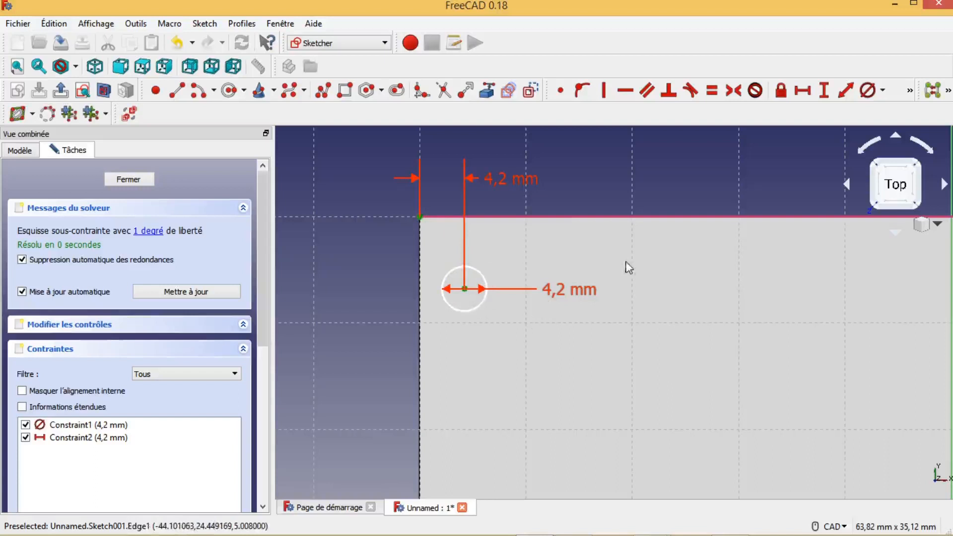
left_click(824, 91)
type("4.2")
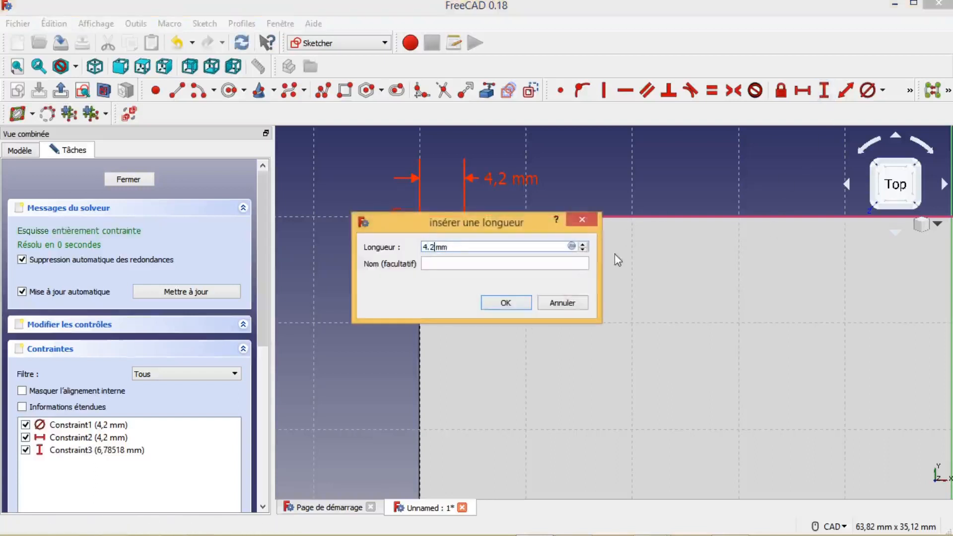
left_click(506, 303)
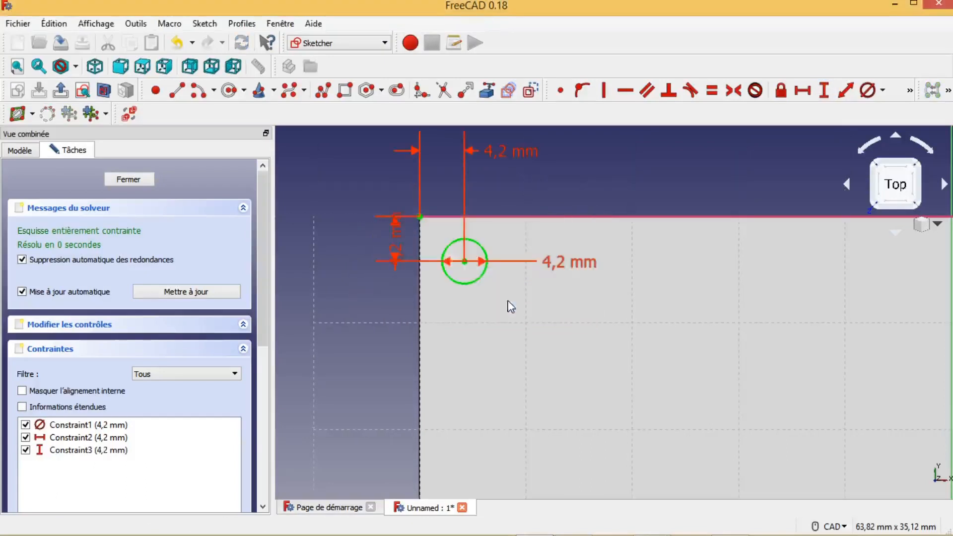
left_click_drag(396, 241, 361, 322)
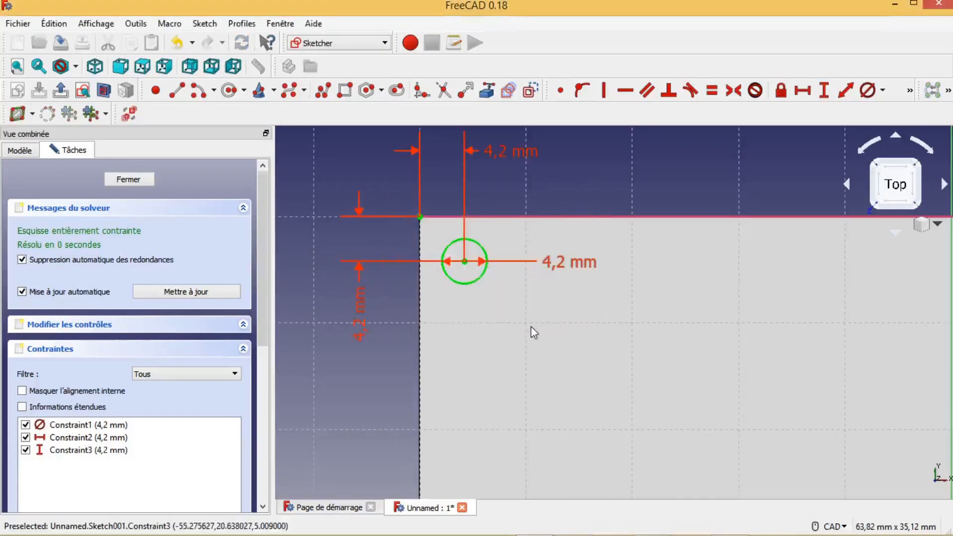
Copy the 4.2 mm circle to the right of the vertical axis, roughly level with the original near the plate's upper edge.
scroll(534, 340, "down", 3)
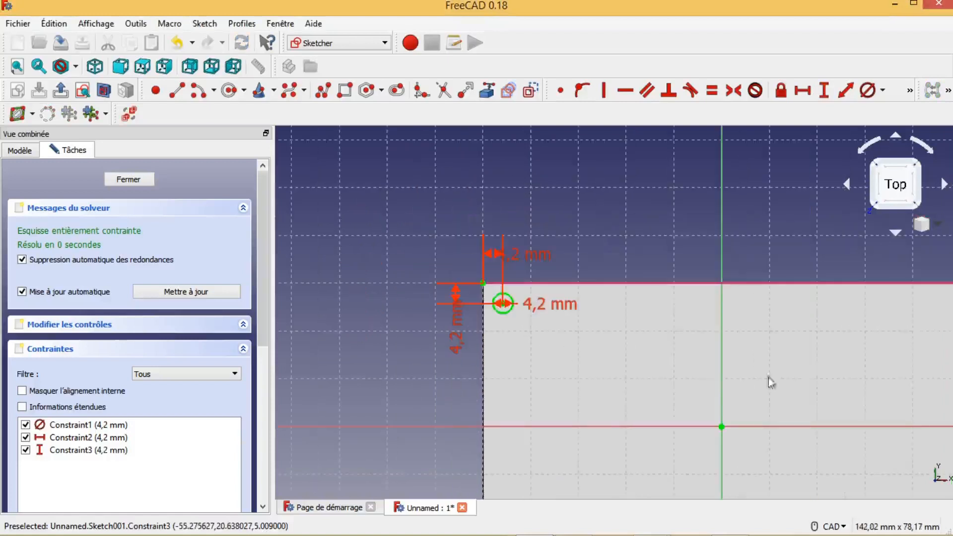
mouse_move(814, 375)
middle_mouse_down()
mouse_move(674, 358)
mouse_move(699, 351)
middle_mouse_up()
scroll(694, 353, "up", 2)
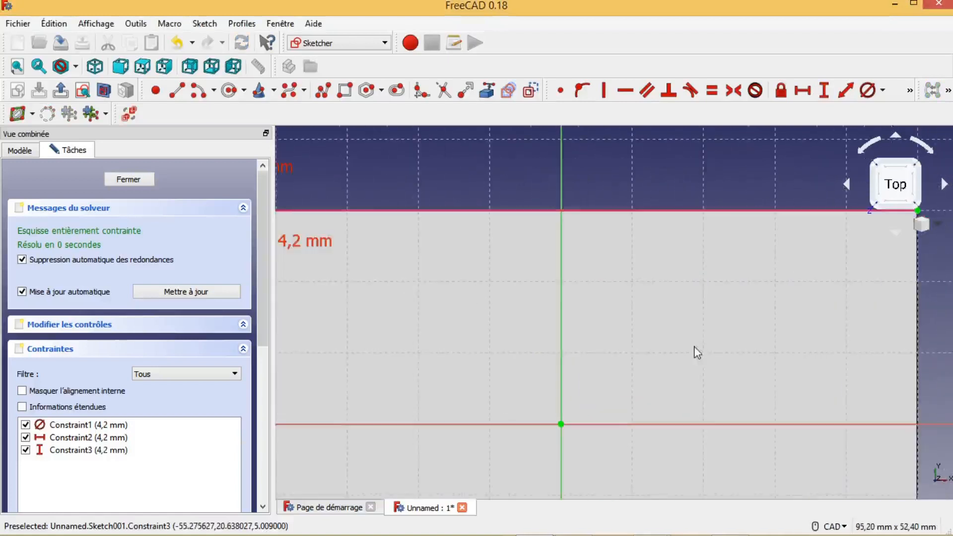
middle_click_drag(386, 311, 581, 337)
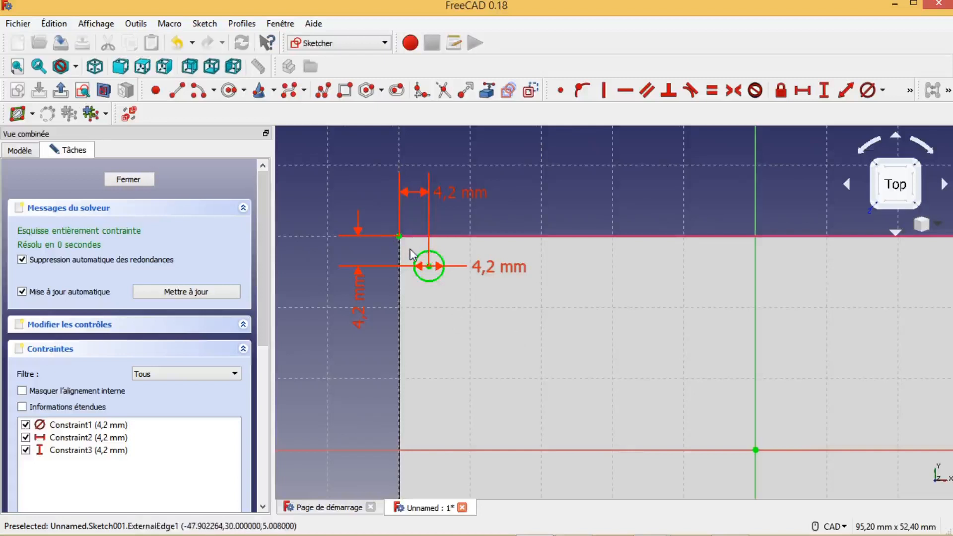
left_click_drag(409, 243, 451, 296)
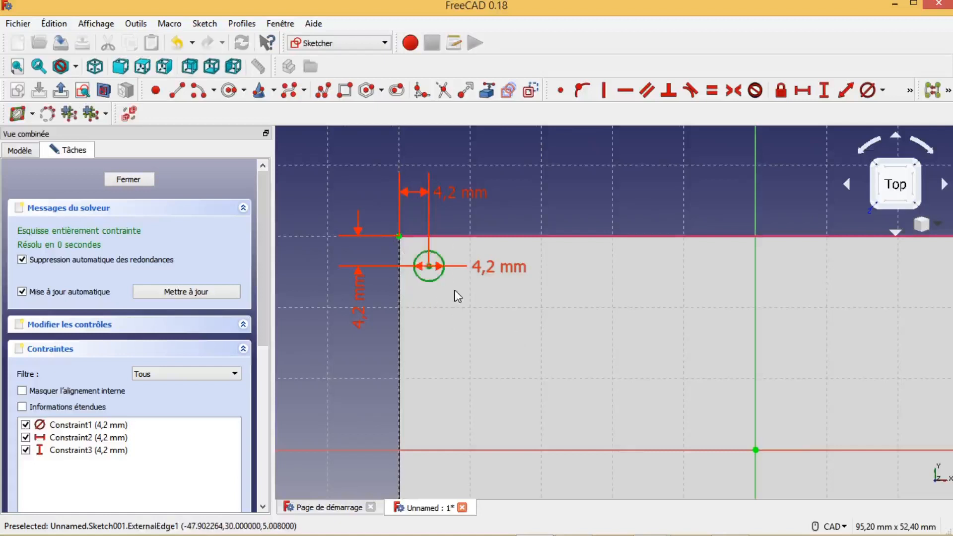
key("ctrl+c")
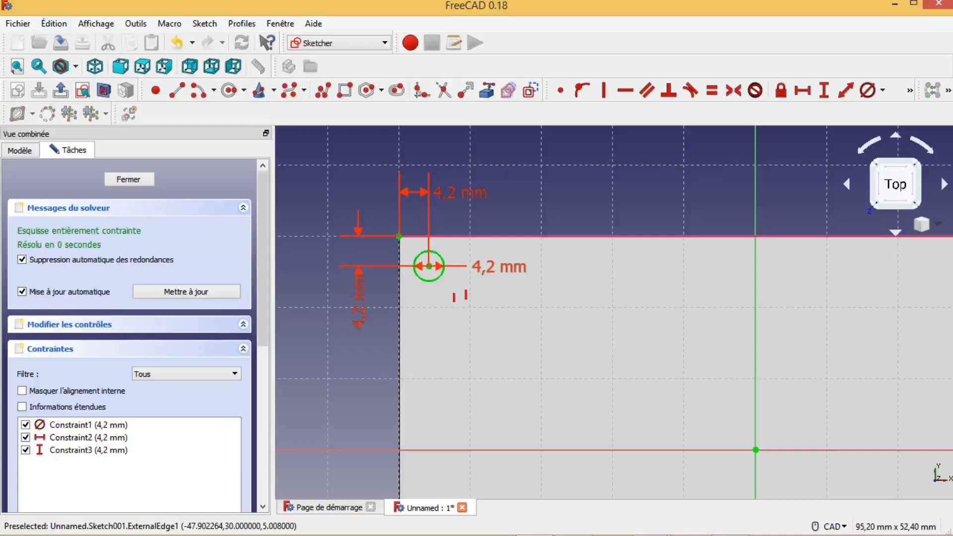
left_click(899, 267)
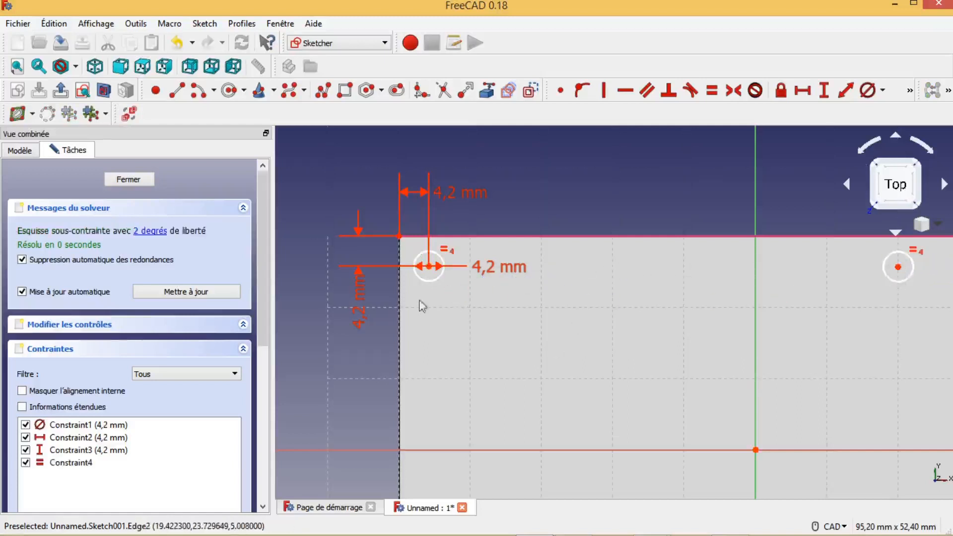
Make two more copies of the upper-left circle just below the horizontal axis, one on each side of the vertical axis.
mouse_move(406, 246)
left_mouse_down()
mouse_move(419, 268)
mouse_move(468, 295)
left_mouse_up()
key("ctrl+c")
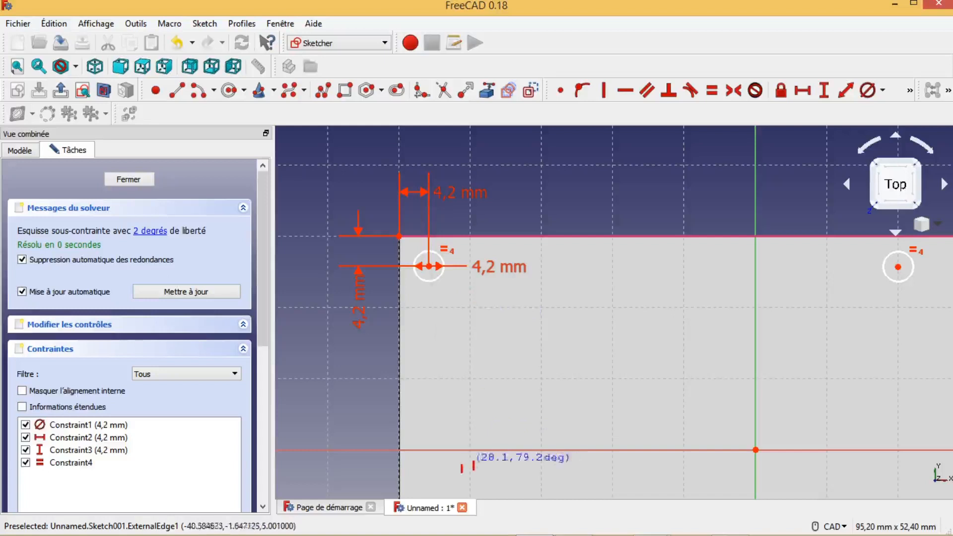
left_click(439, 472)
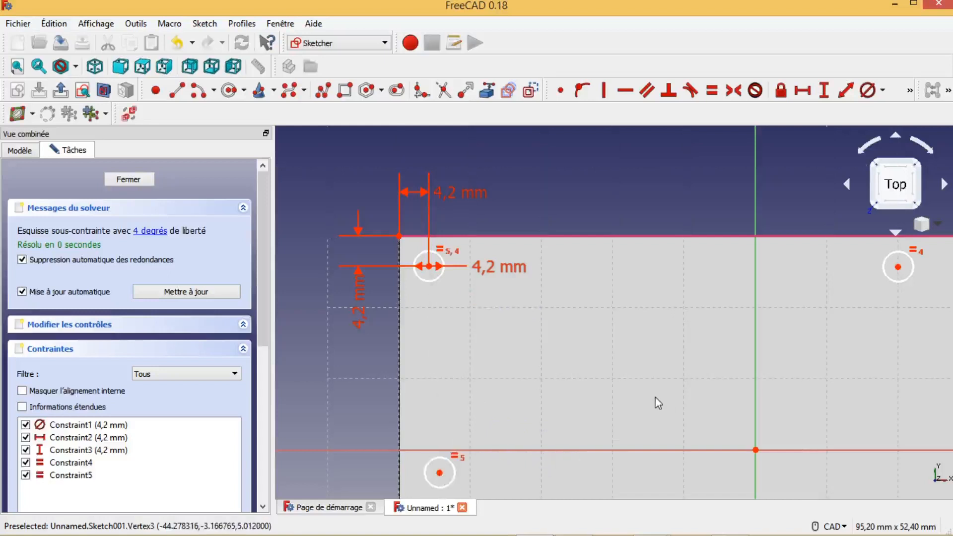
mouse_move(405, 243)
left_mouse_down()
mouse_move(417, 298)
mouse_move(457, 295)
left_mouse_up()
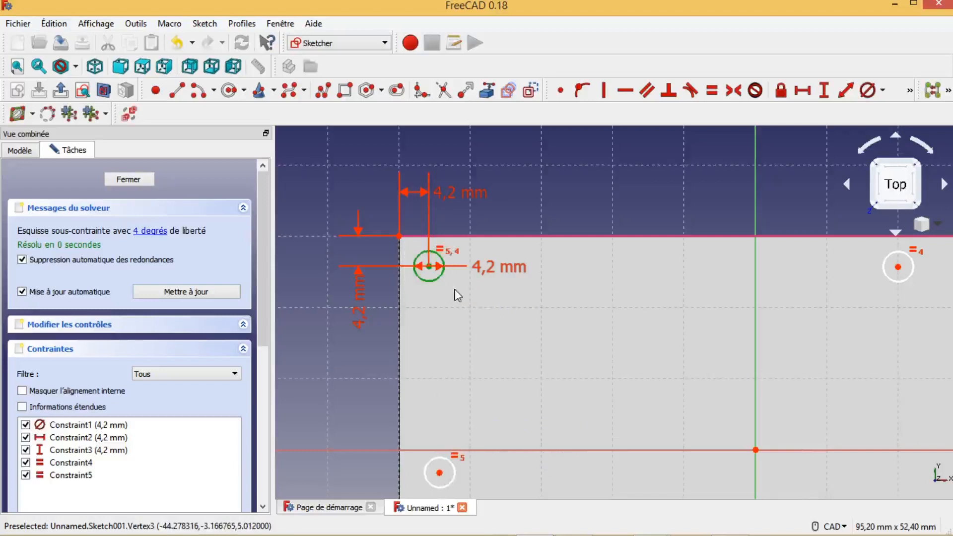
key("ctrl+c")
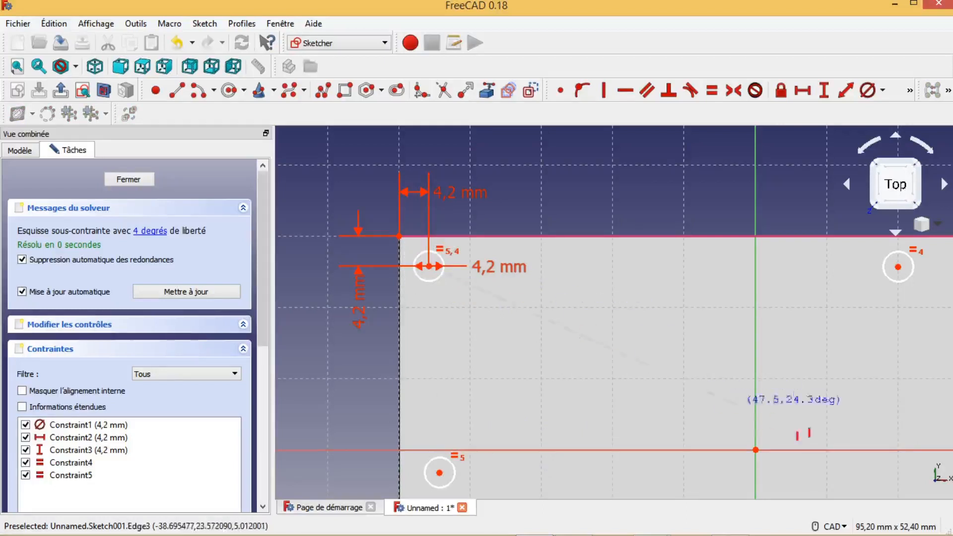
left_click(886, 473)
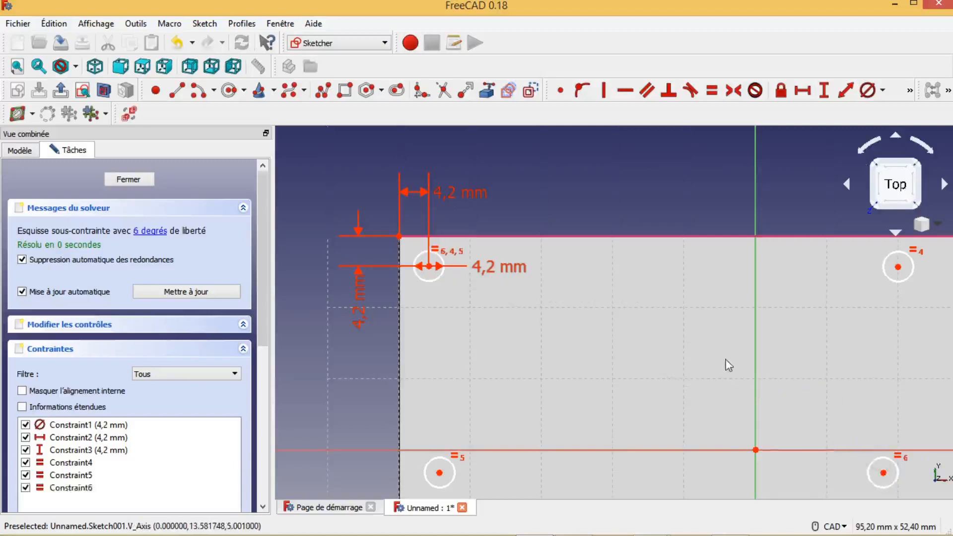
Constrain the centres of the two upper circles to be symmetric about the vertical axis.
mouse_move(732, 374)
middle_mouse_down()
mouse_move(634, 367)
mouse_move(626, 382)
middle_mouse_up()
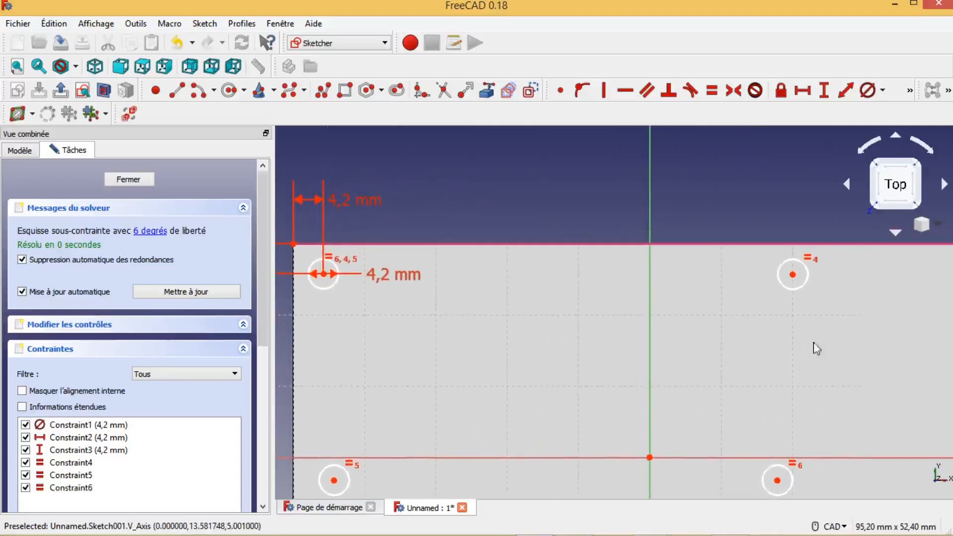
left_click(794, 278)
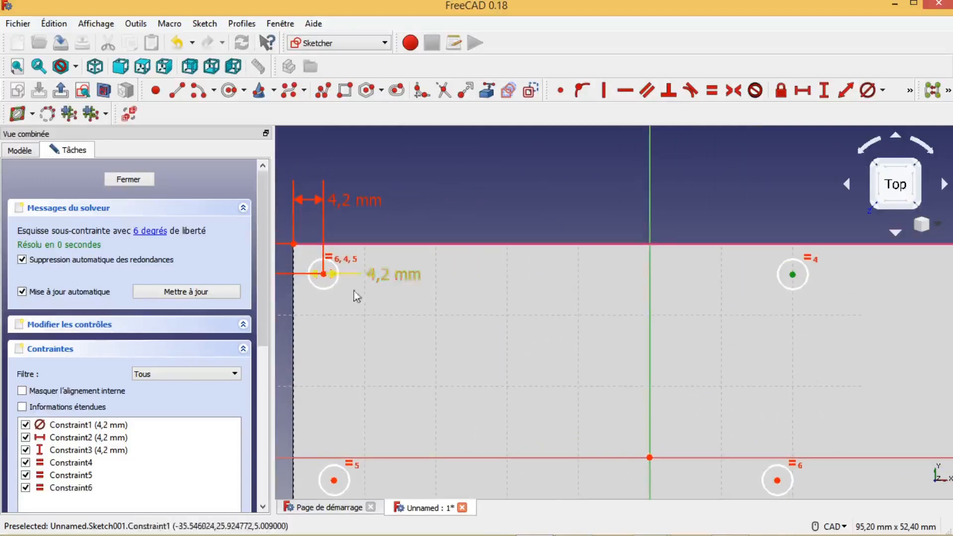
left_click(323, 274)
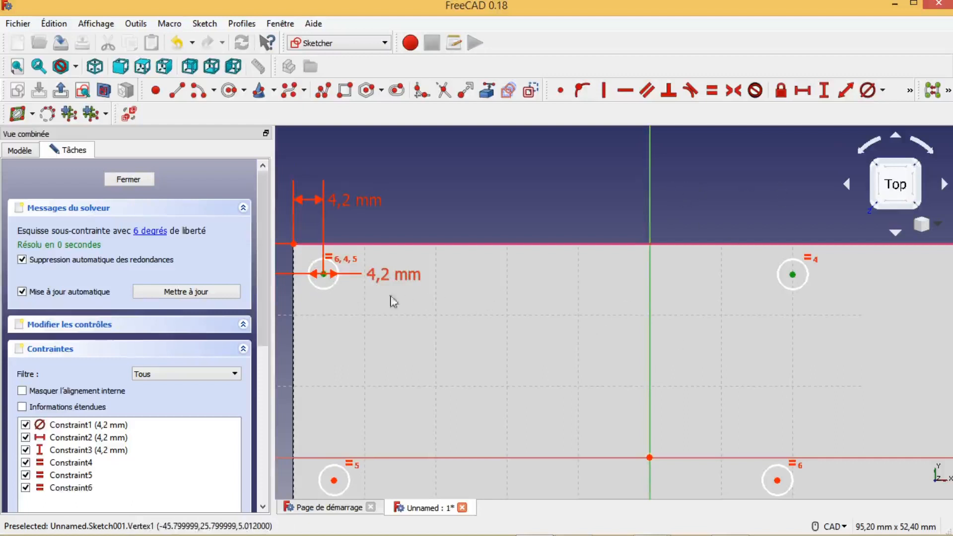
left_click(795, 275)
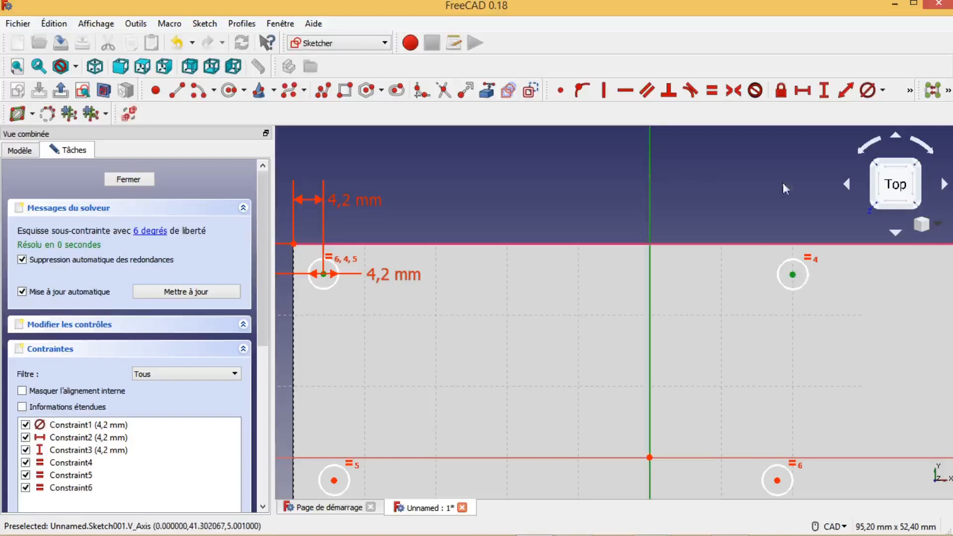
left_click(734, 90)
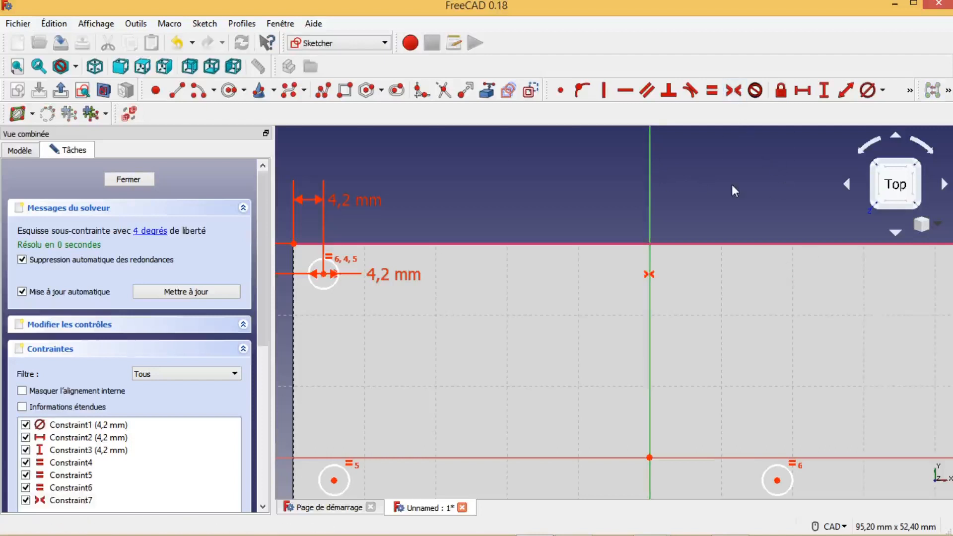
Constrain the centres of the upper-left and lower-left circles to be symmetric about the horizontal axis.
scroll(732, 184, "down", 2)
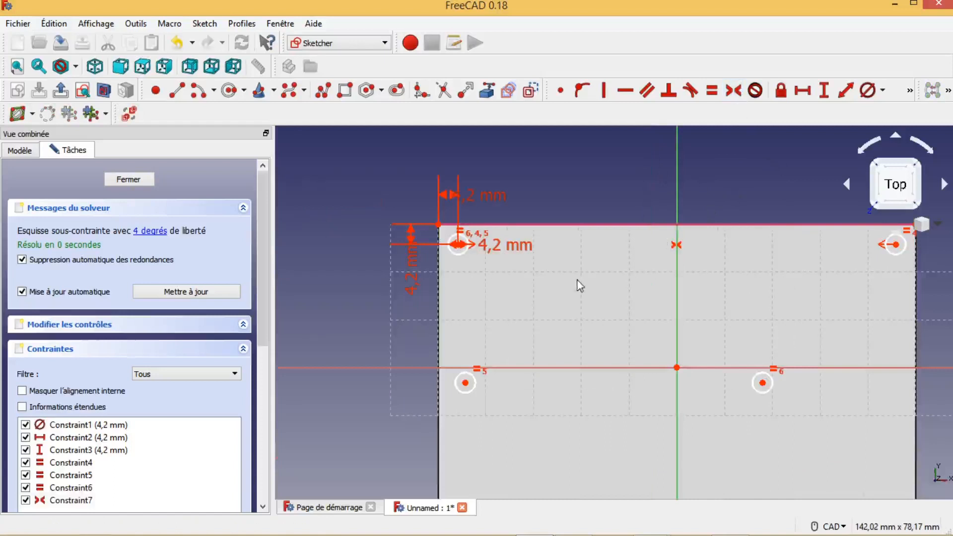
scroll(580, 287, "up", 2)
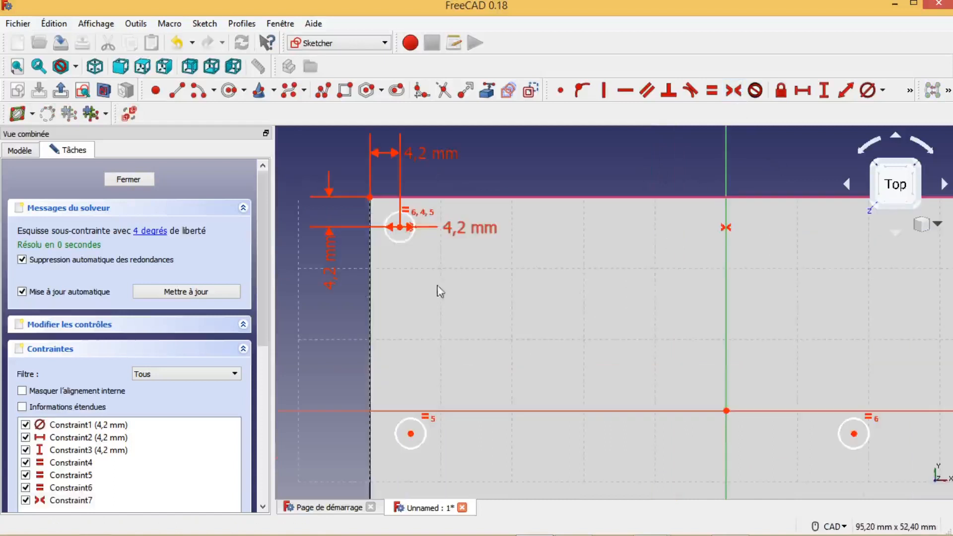
left_click(400, 228)
left_click(410, 435)
left_click(521, 412)
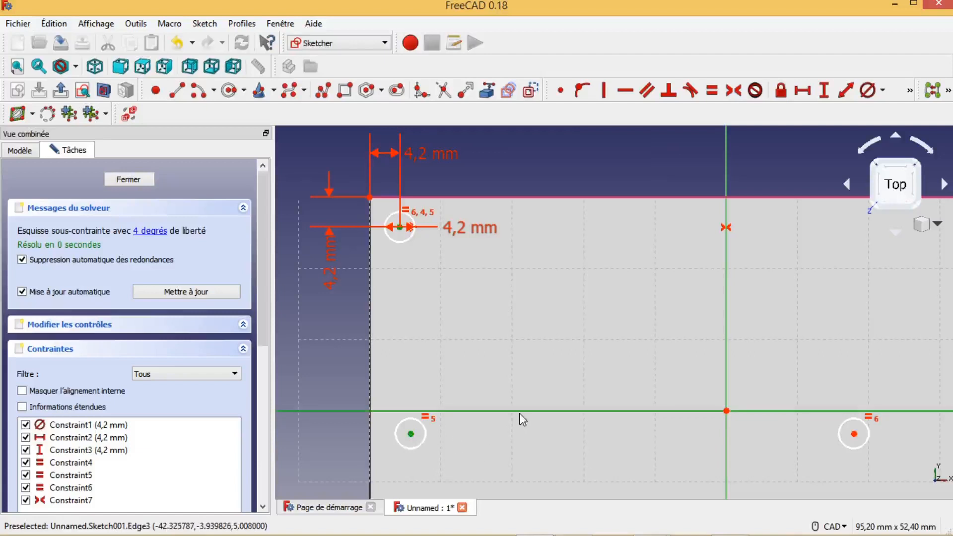
left_click(733, 92)
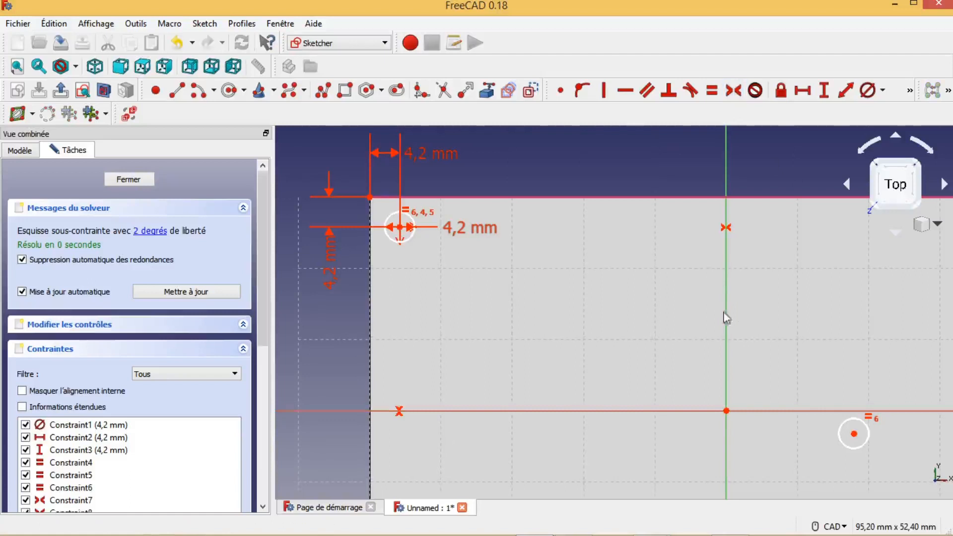
Constrain the centres of the upper-right and lower-right circles to be symmetric about the horizontal axis.
scroll(725, 317, "down", 2)
middle_click_drag(844, 441, 684, 420)
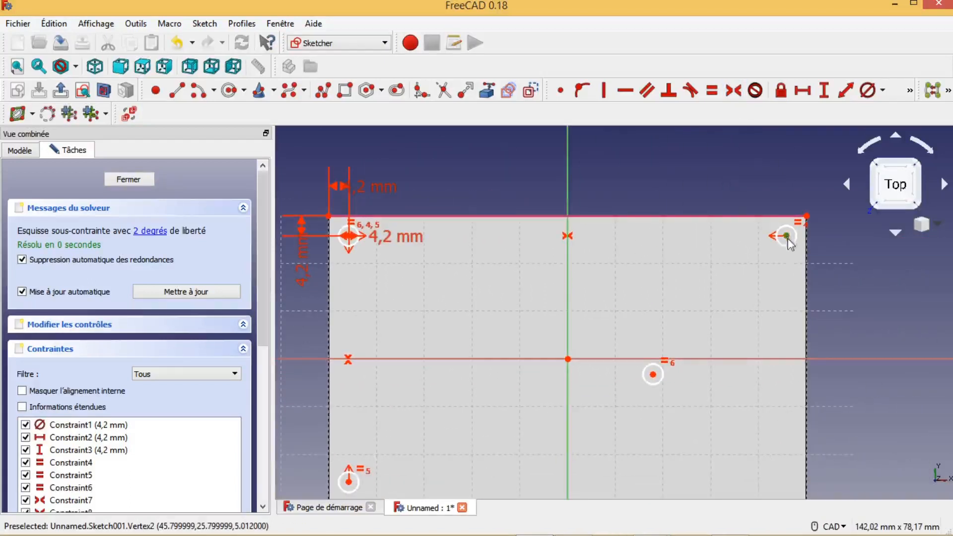
left_click(653, 376)
left_click(802, 367, "ctrl")
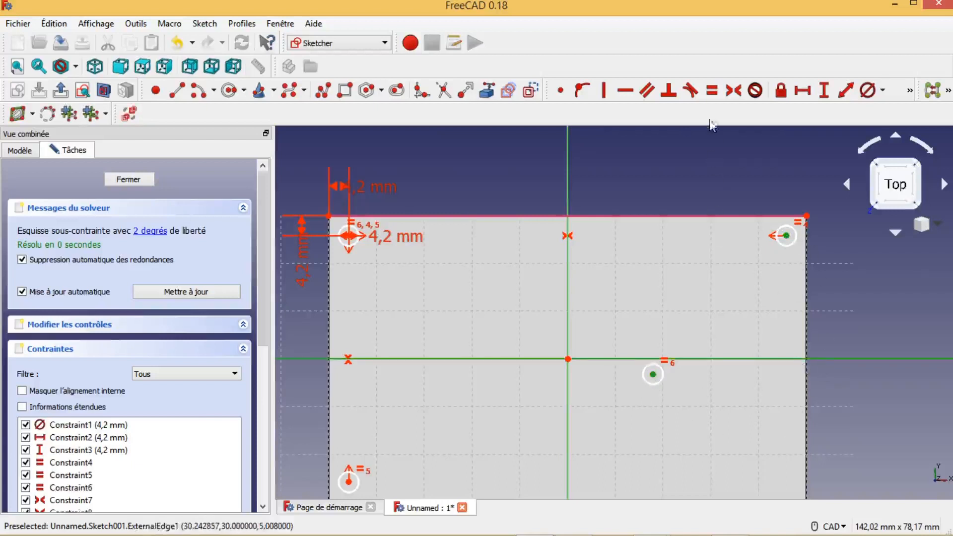
left_click(733, 90)
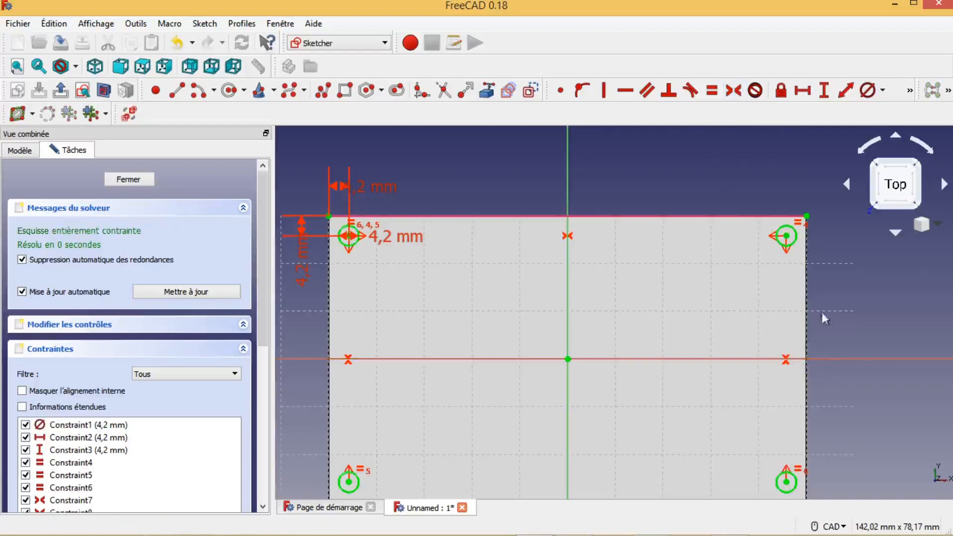
Close the sketch and cut its four circles through the plate with a Pocket of type "À travers tout", then show the model tree.
scroll(877, 328, "down", 2)
scroll(877, 344, "up", 2)
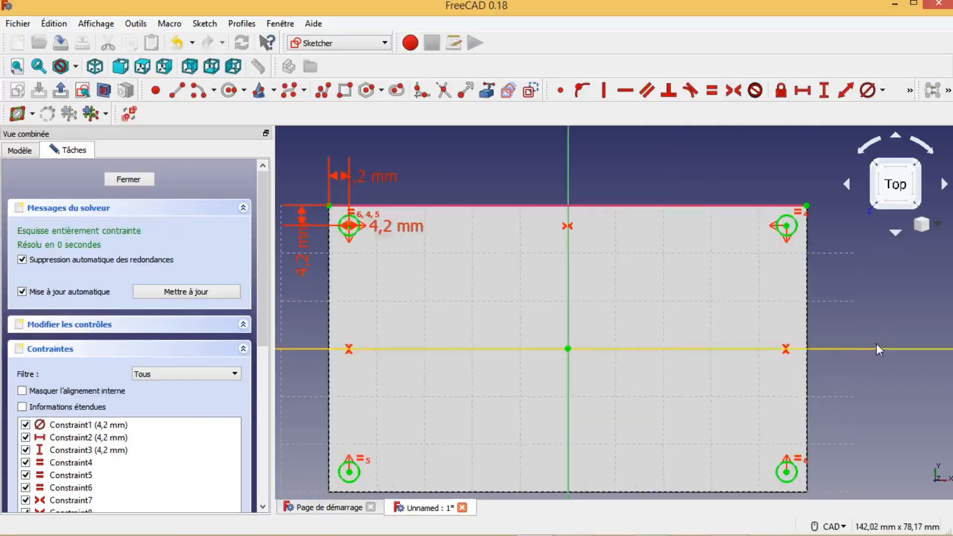
middle_click_drag(848, 367, 856, 330)
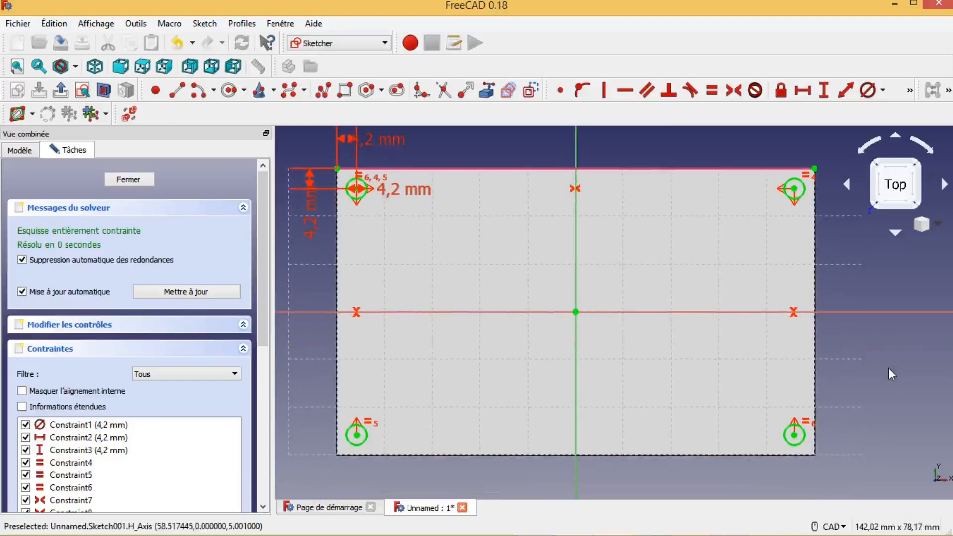
left_click(61, 90)
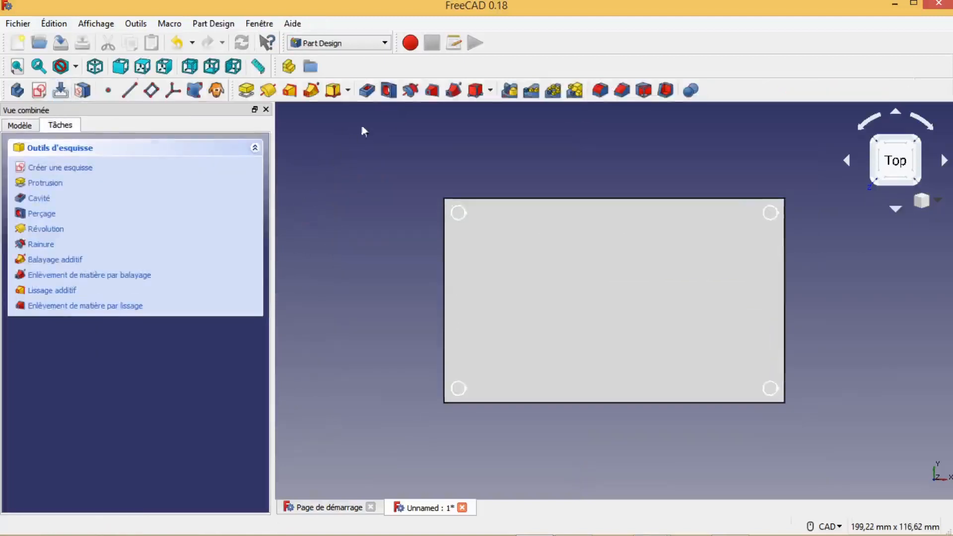
left_click(366, 91)
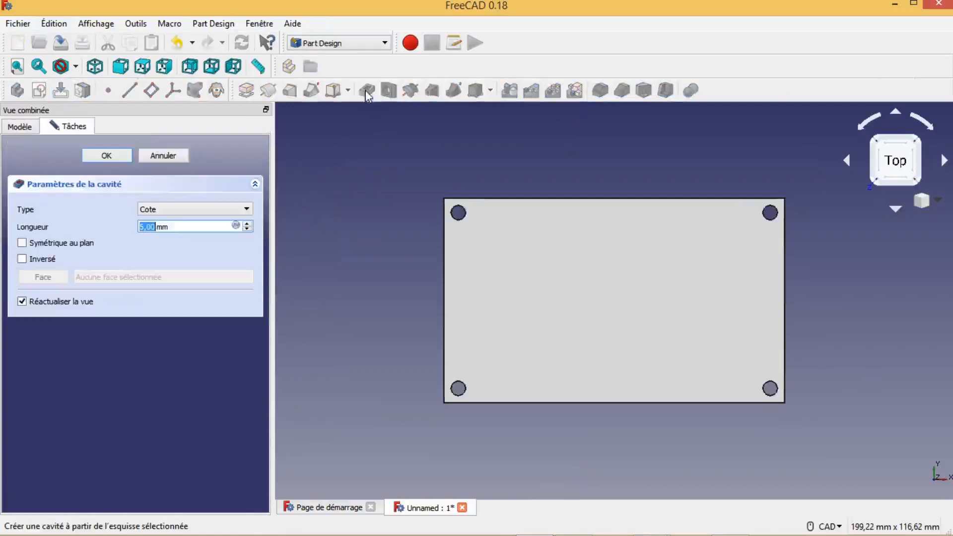
left_click(247, 210)
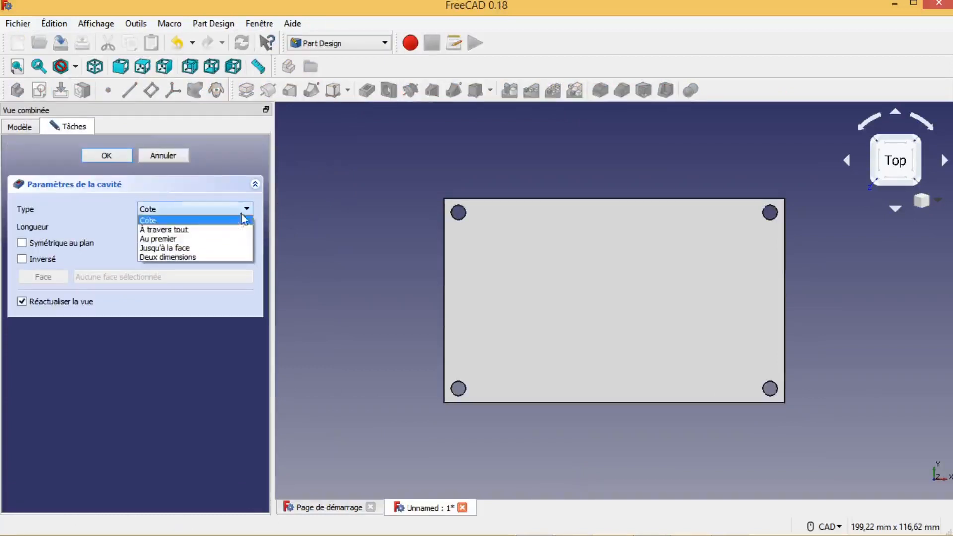
left_click(228, 231)
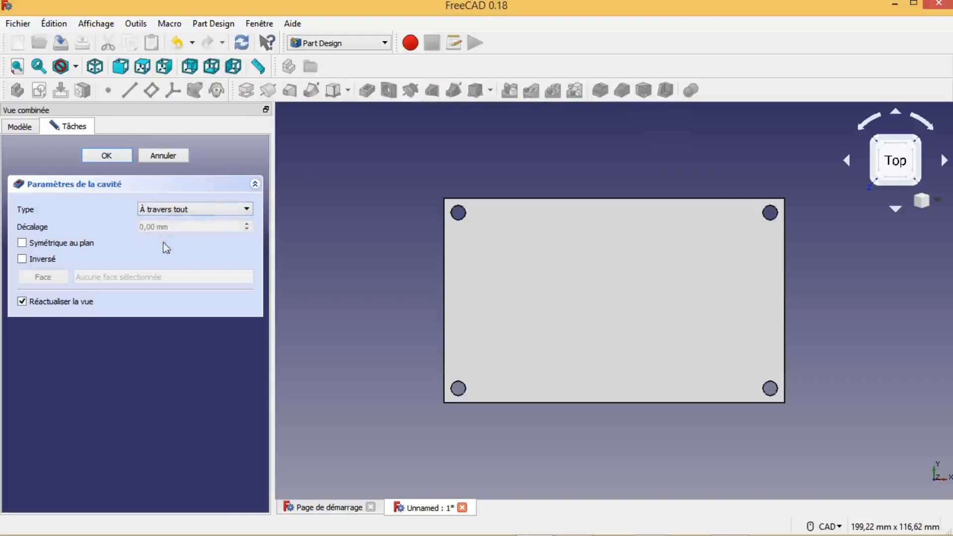
left_click(116, 157)
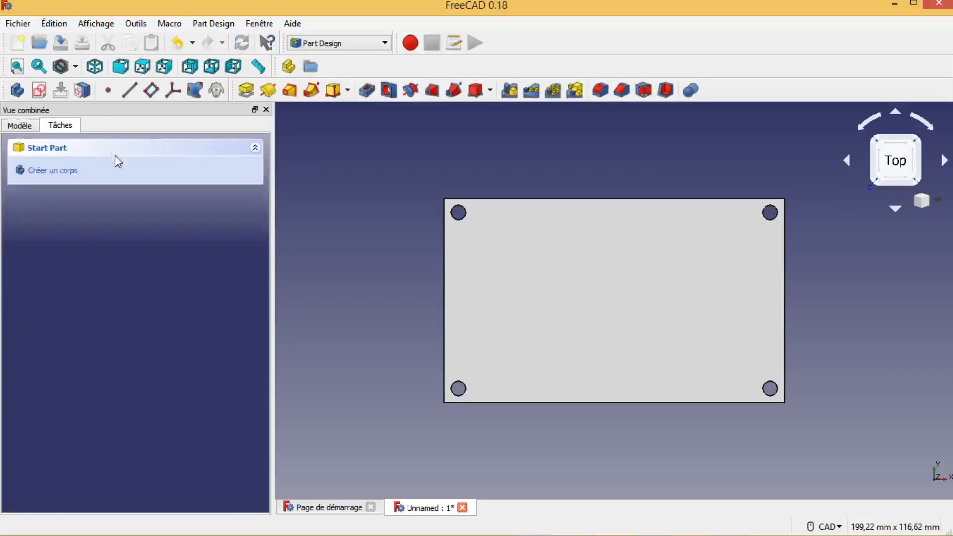
left_click(24, 127)
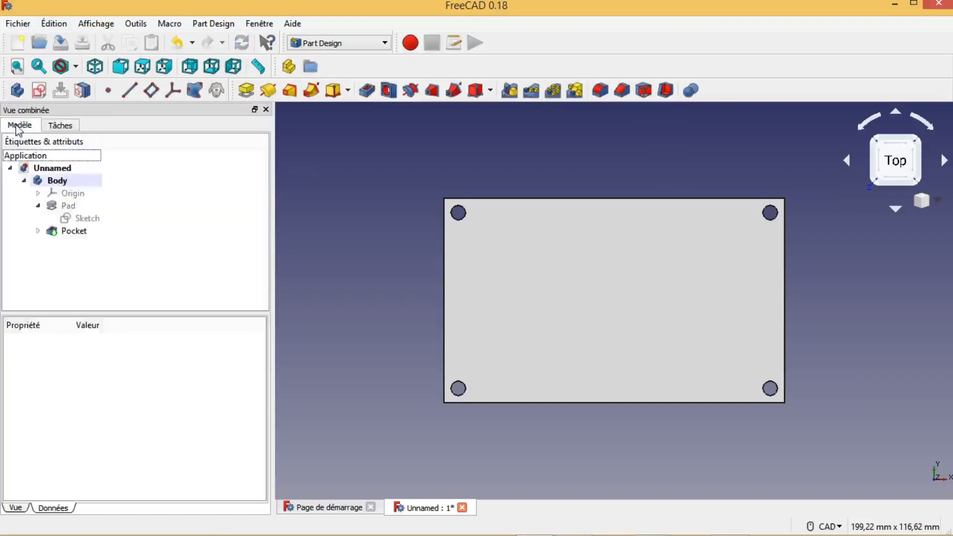
Rename the Pad feature as "Capot".
left_click(75, 231)
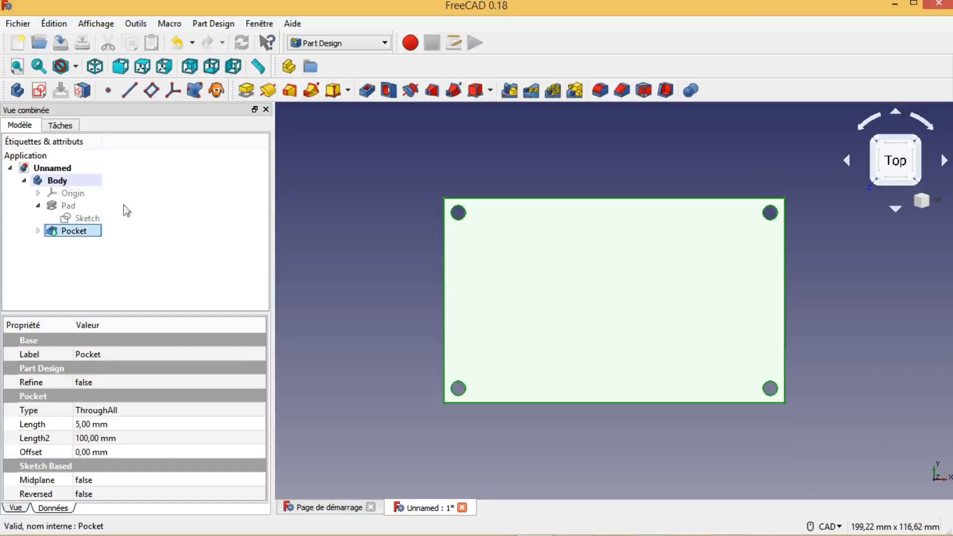
left_click(75, 206)
right_click(77, 211)
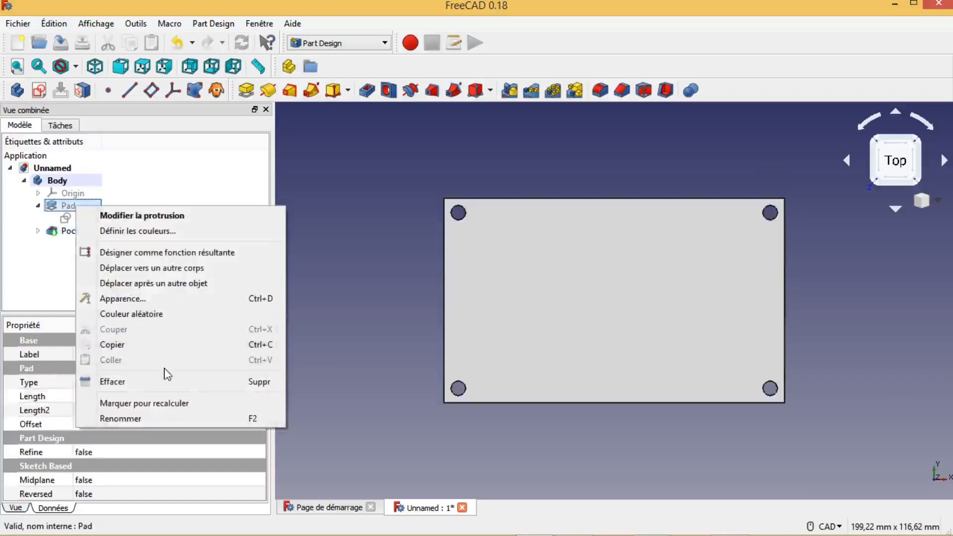
left_click(170, 422)
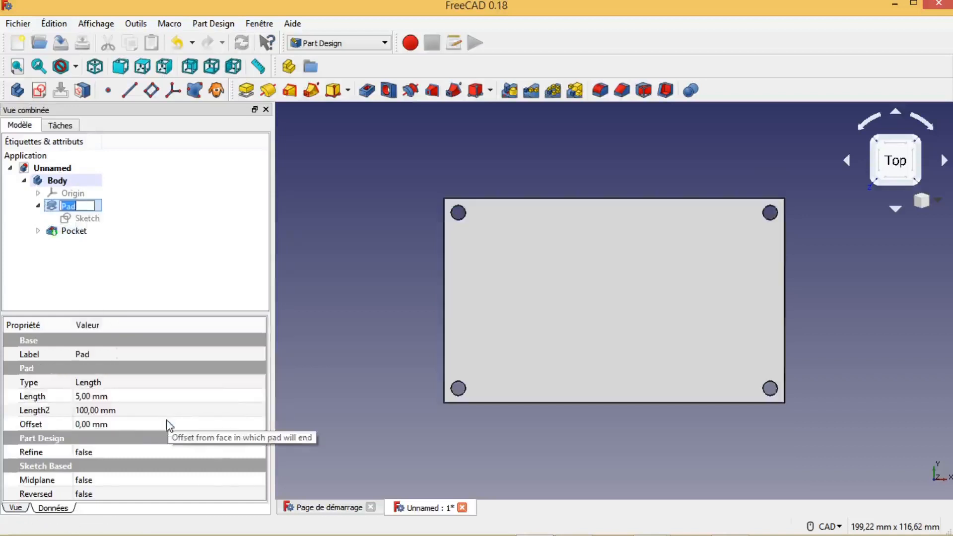
type("Capot")
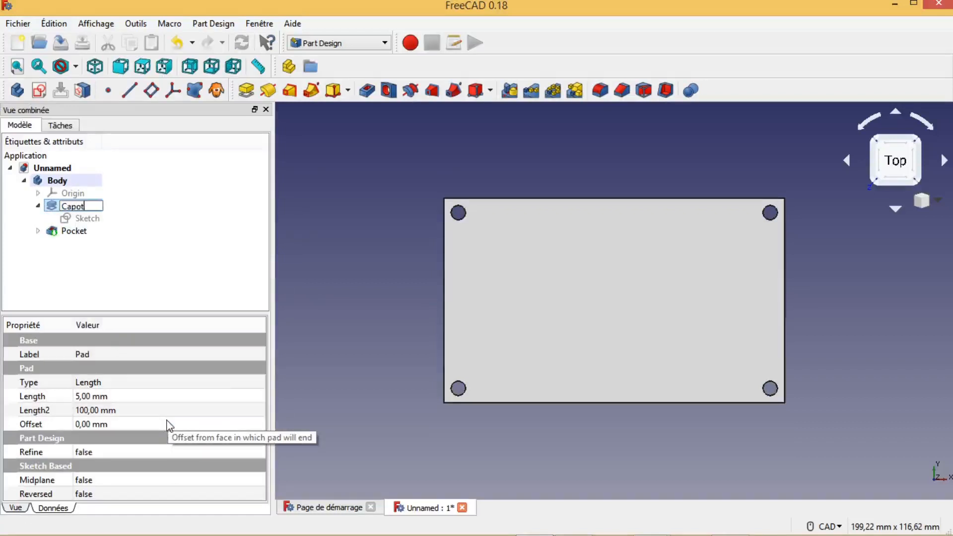
Rename the Pocket feature as "Capot perce".
left_click(80, 231)
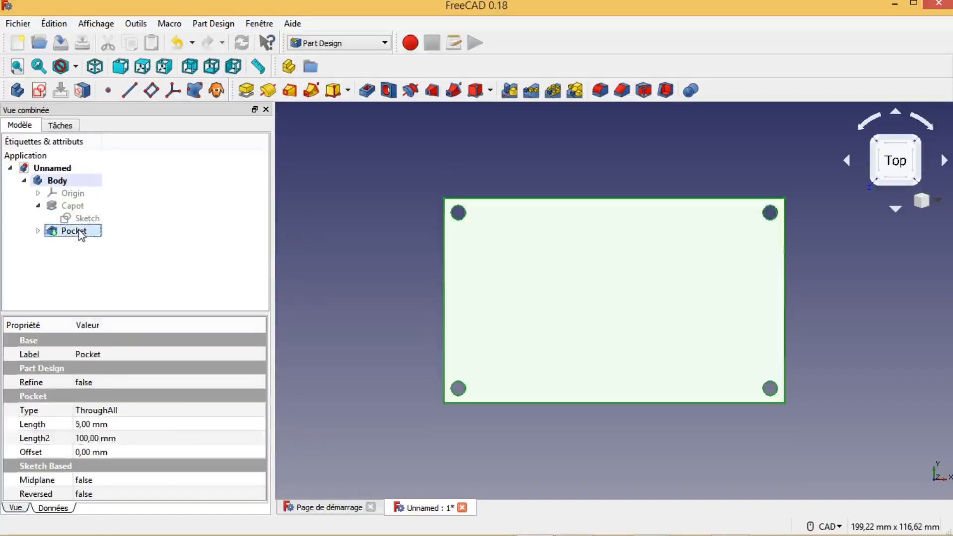
right_click(81, 234)
left_click(152, 447)
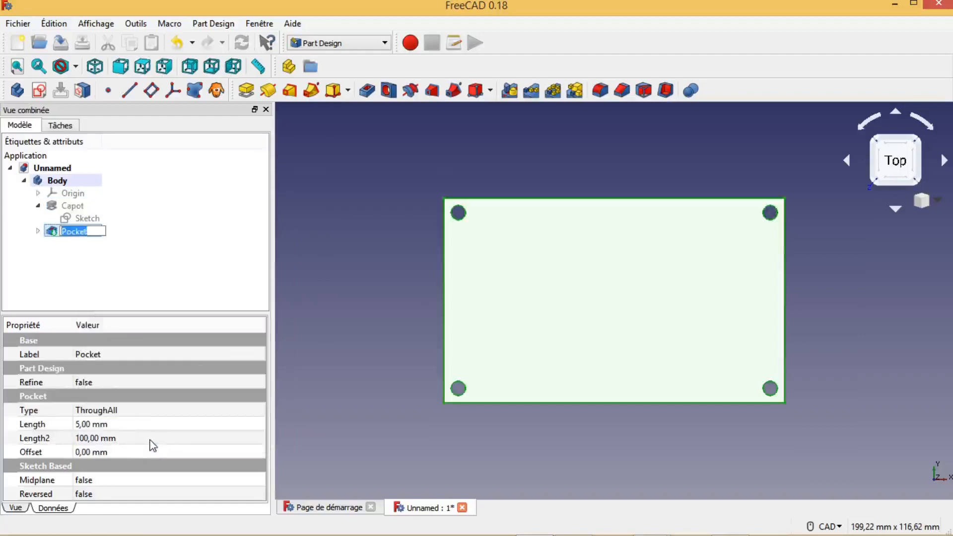
type("Capot per")
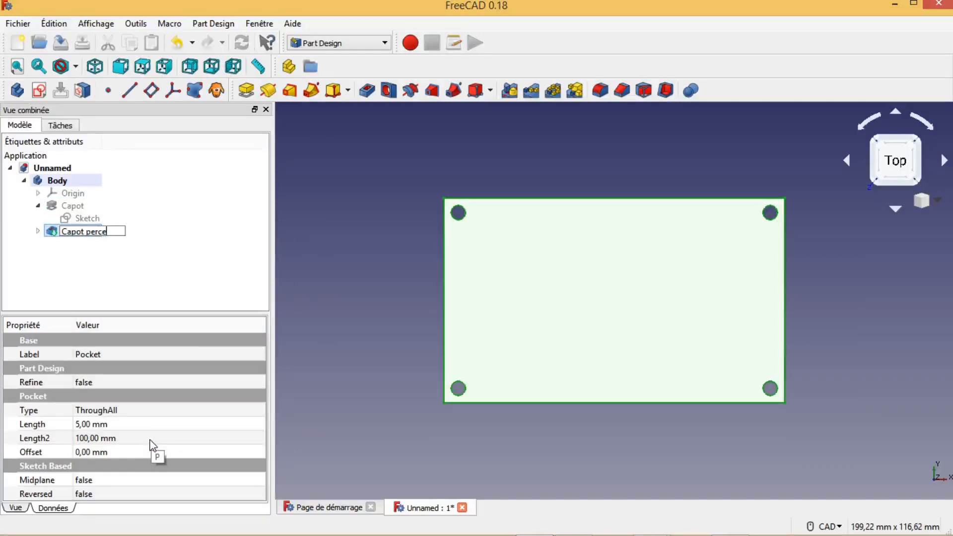
key("Return")
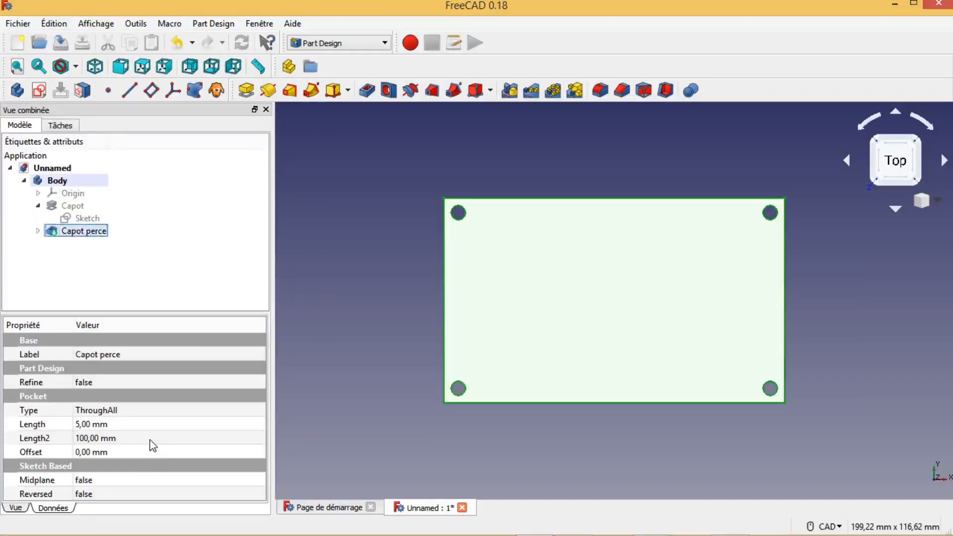
left_click(130, 285)
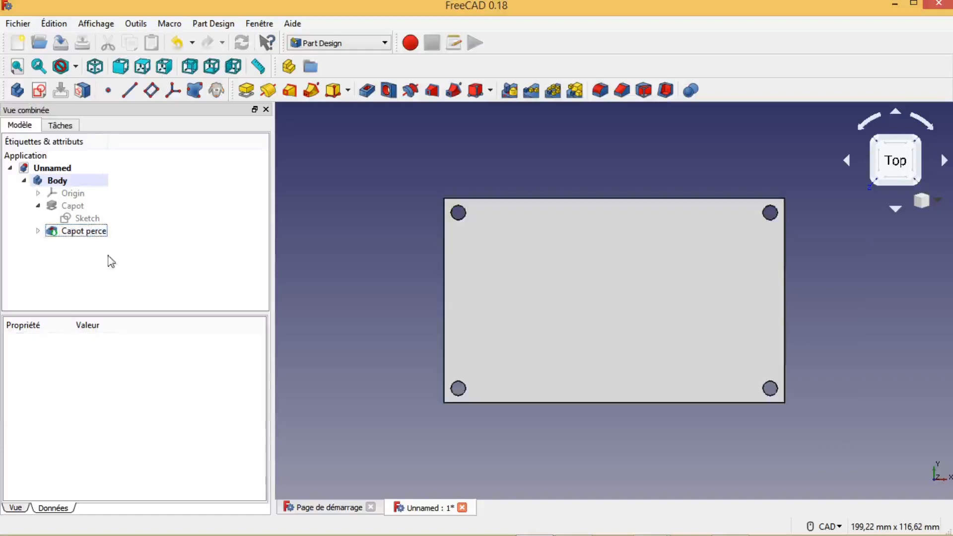
Compare the plate without and with its holes by toggling the visibility of Capot and Capot perce, ending with Capot perce shown.
left_click(90, 236)
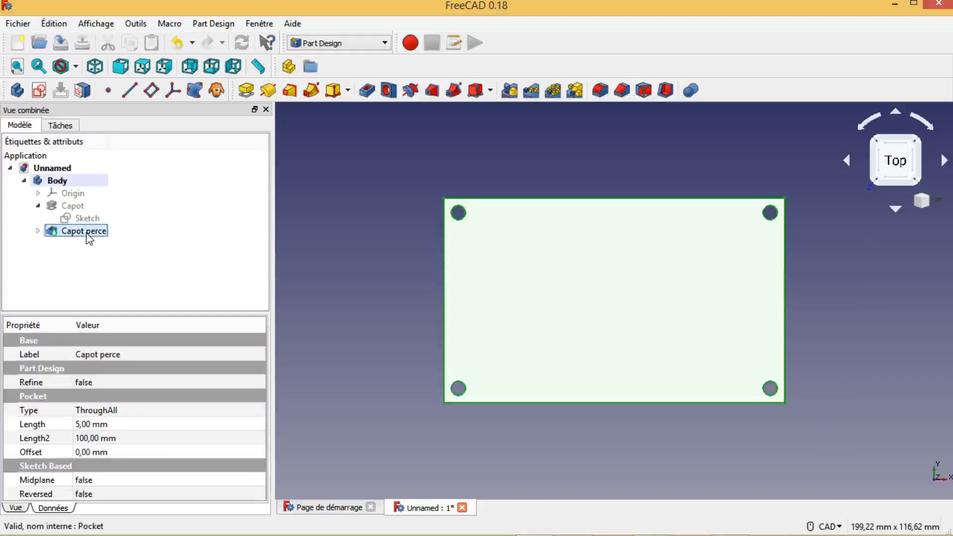
key("space")
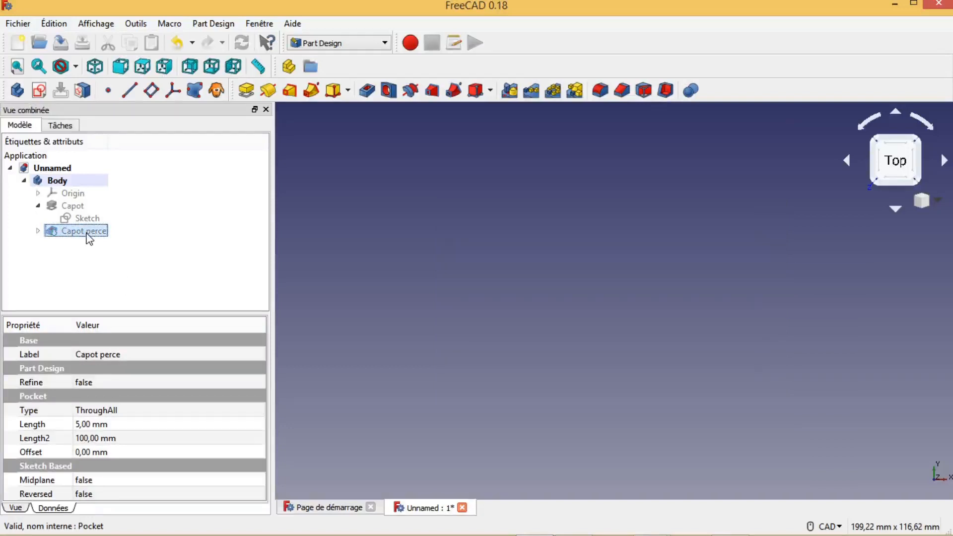
left_click(70, 208)
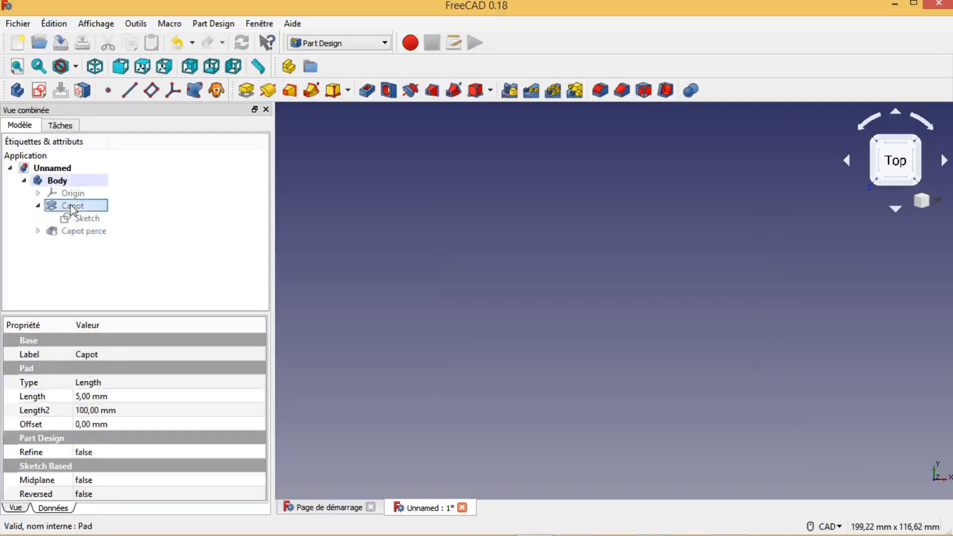
key("space")
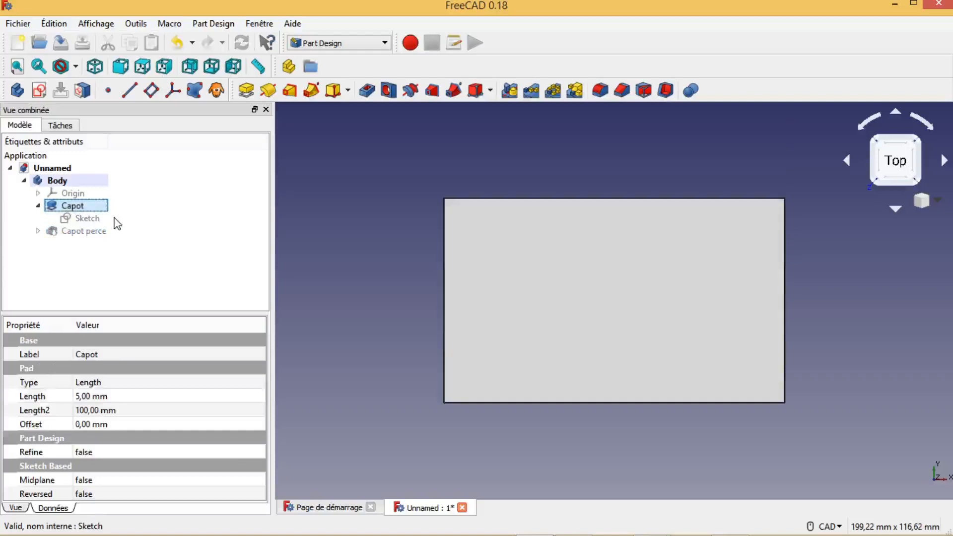
left_click(93, 235)
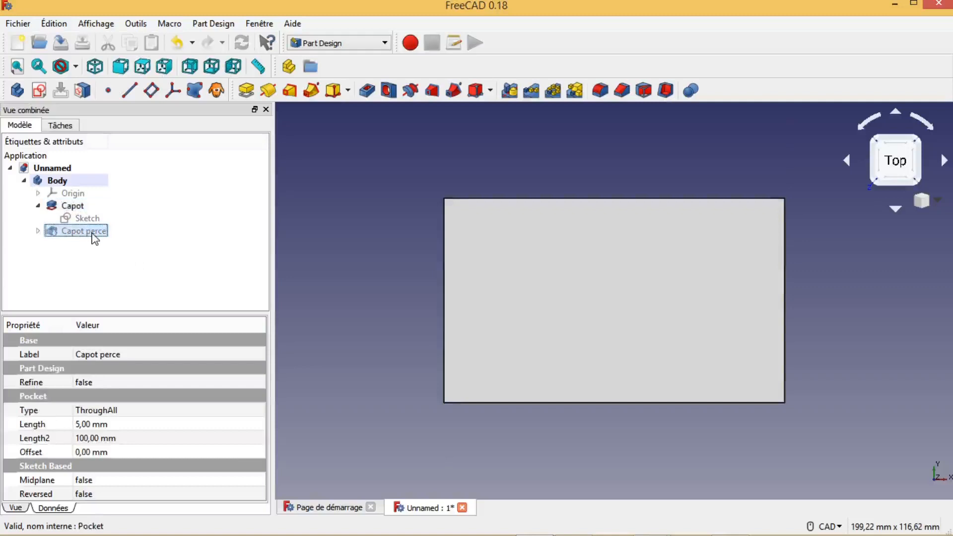
key("space")
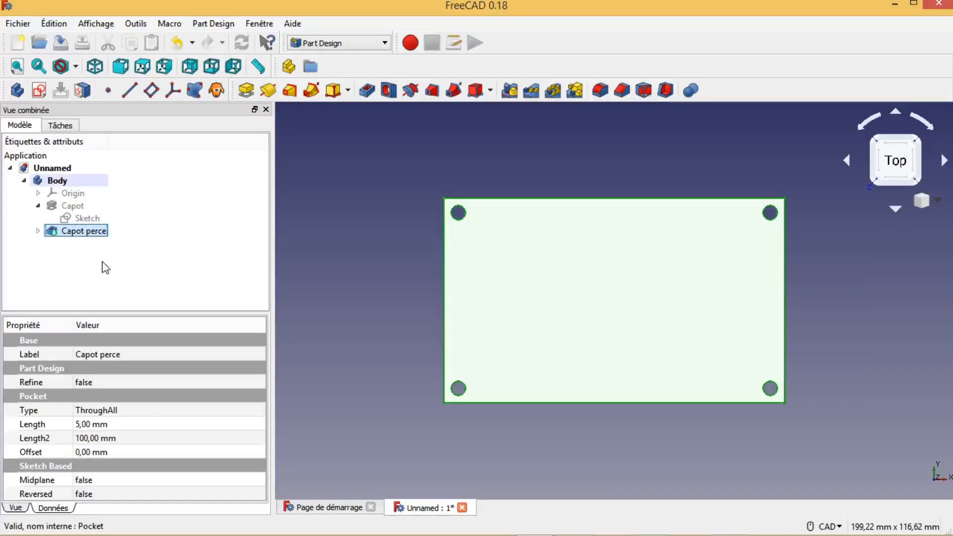
Create a clone of the Capot perce feature and check the cloned body in the model tree.
scroll(342, 298, "down", 4)
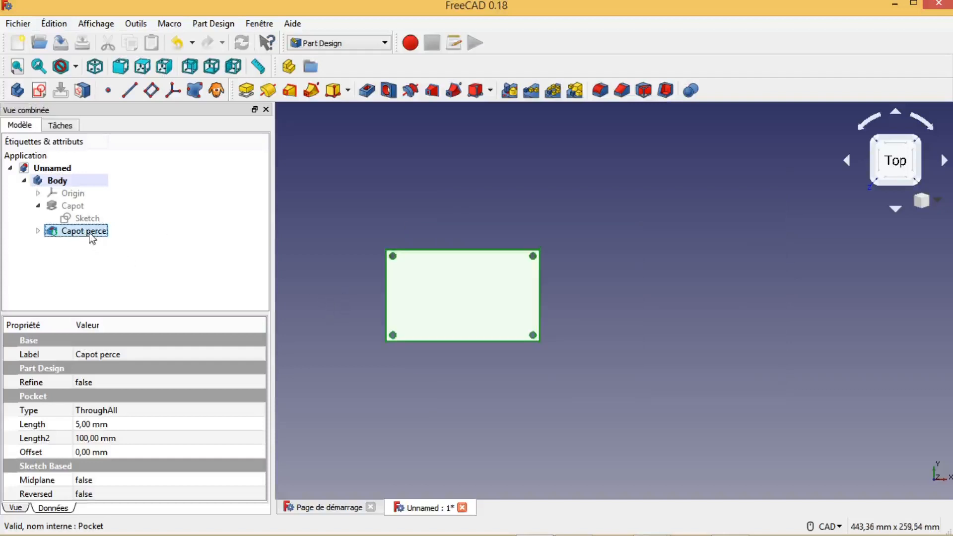
left_click(216, 91)
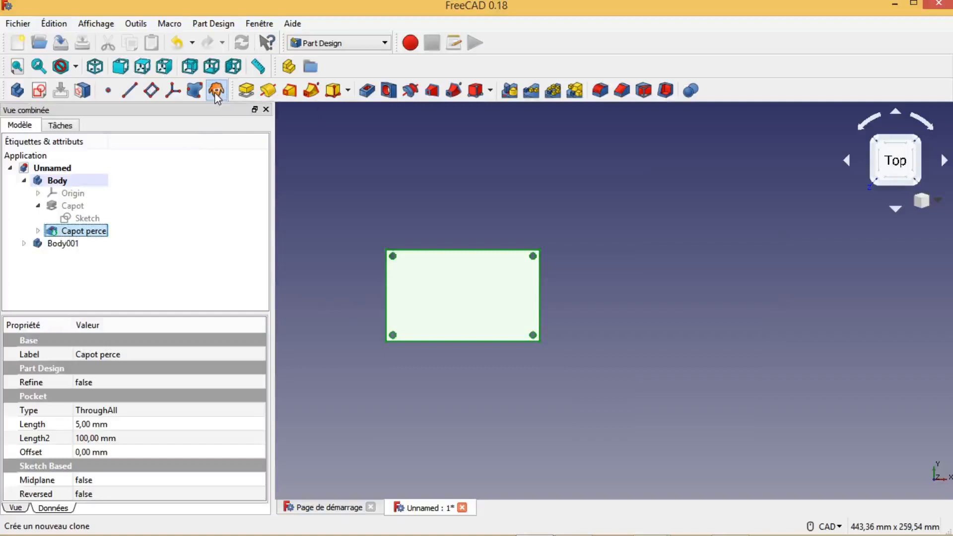
left_click(73, 246)
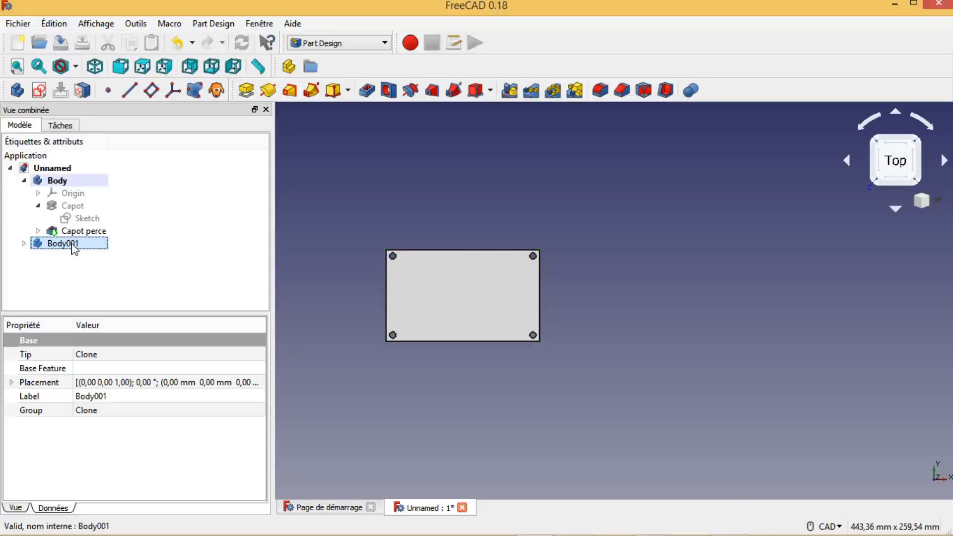
left_click(92, 293)
Transform the cloned body by moving it 108 mm along the positive X axis, beside the original plate.
left_click(77, 245)
right_click(77, 247)
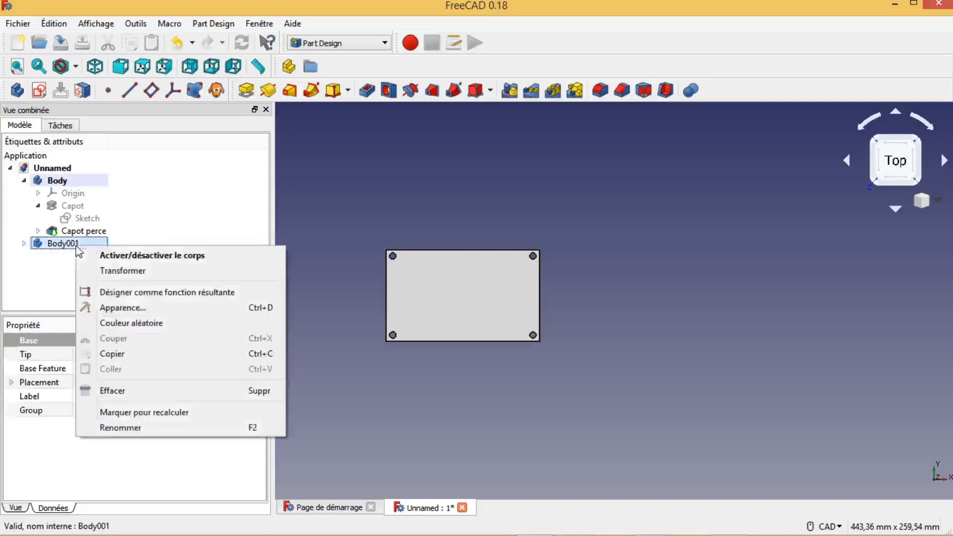
left_click(121, 270)
left_click_drag(570, 297, 734, 297)
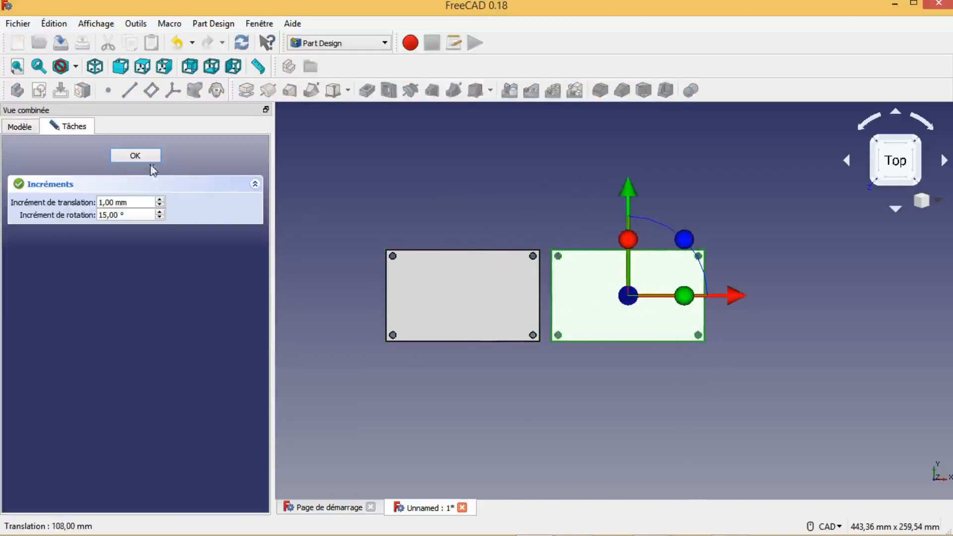
left_click(135, 156)
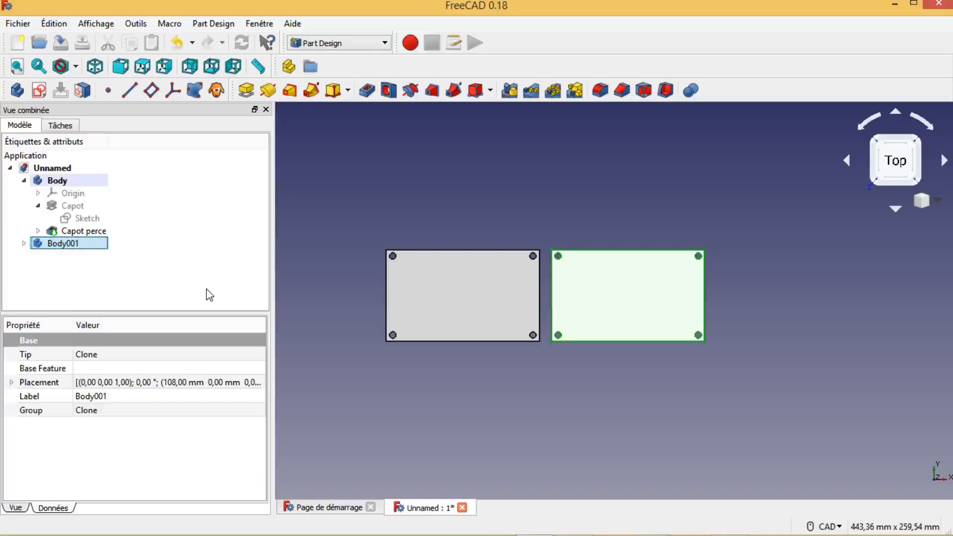
Create a Part container and move both Body and Body001 into it.
left_click(289, 71)
left_click(64, 259)
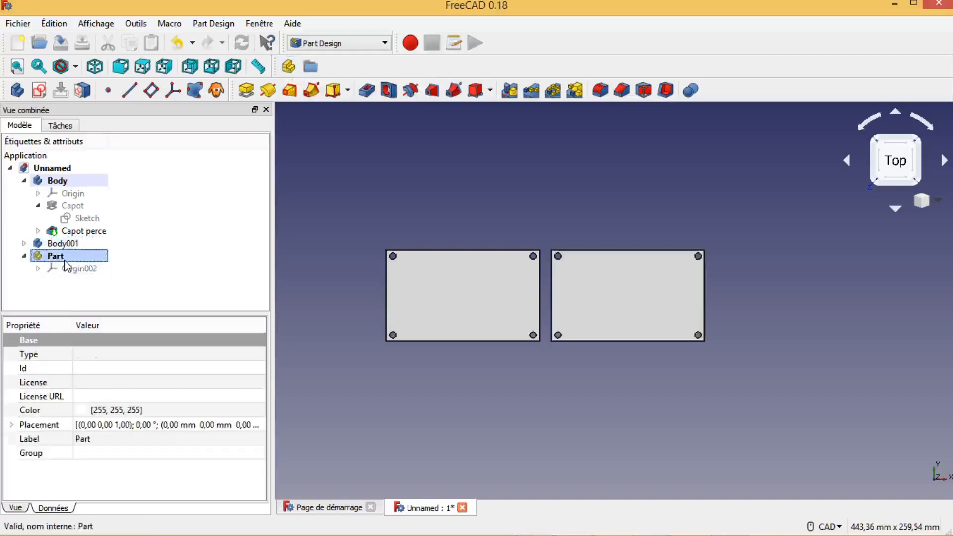
left_click(69, 182)
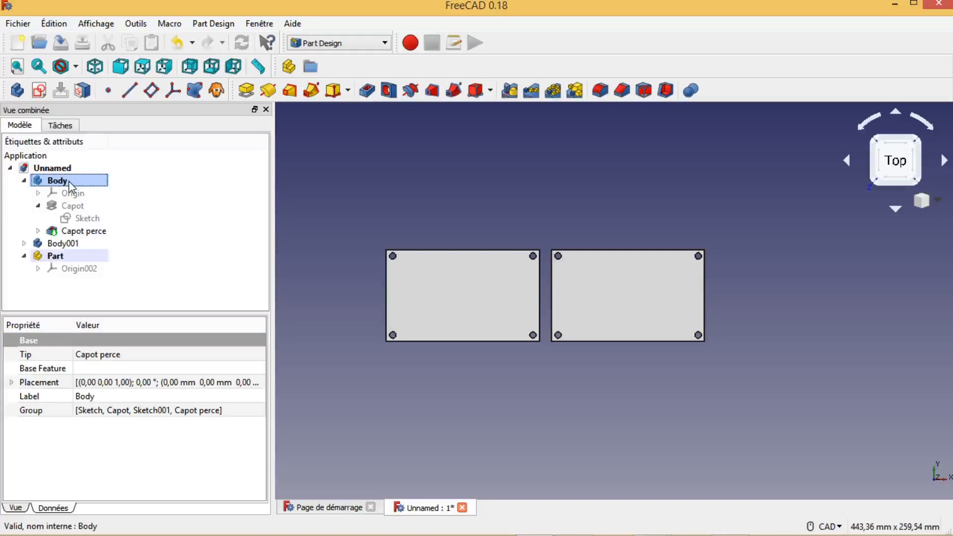
left_click(70, 244)
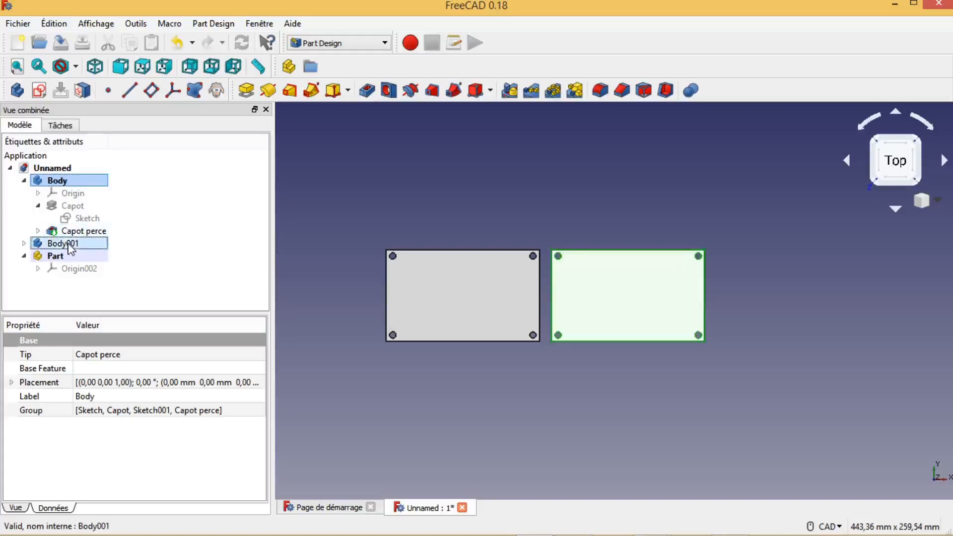
mouse_move(45, 247)
left_mouse_down()
mouse_move(57, 262)
mouse_move(50, 257)
left_mouse_up()
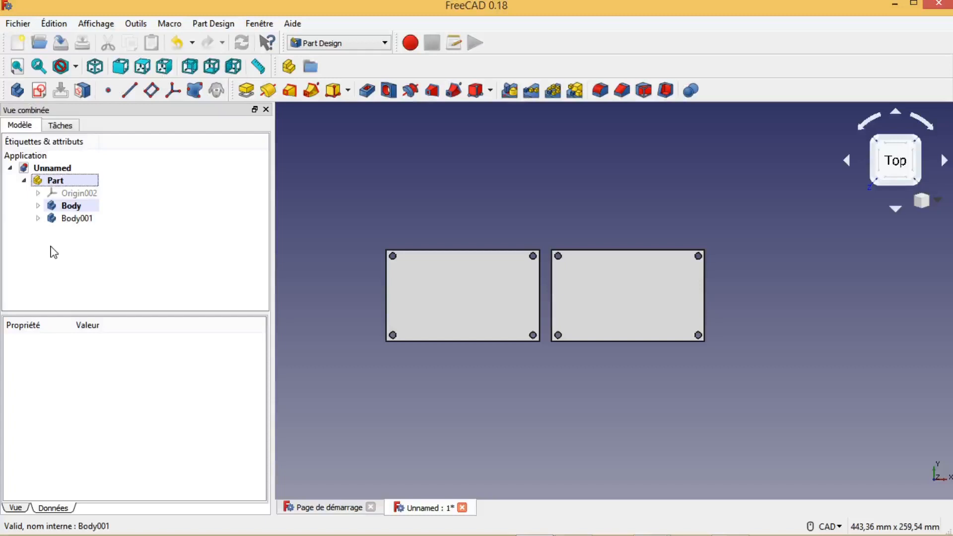
Transform the Part container by moving both plates together 94 mm along the positive X axis.
left_click(72, 182)
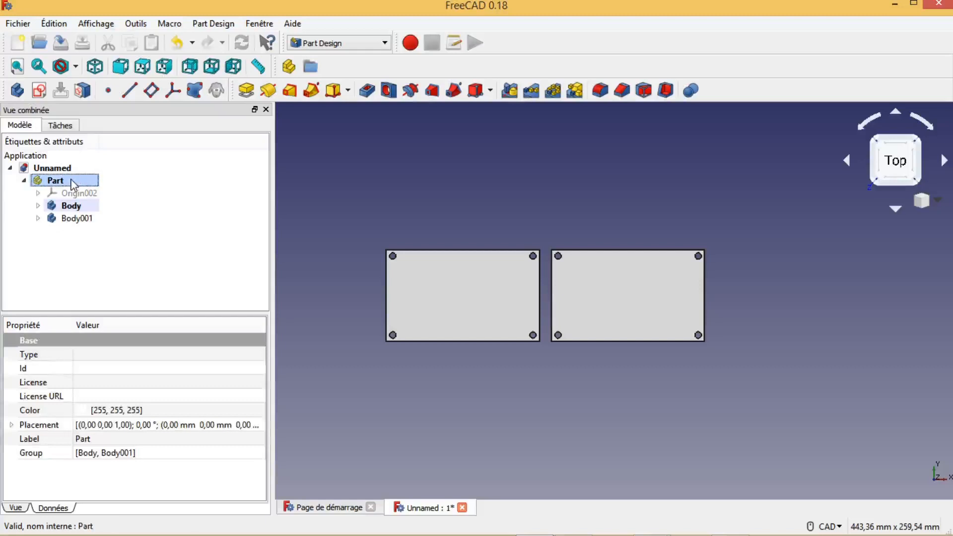
right_click(73, 185)
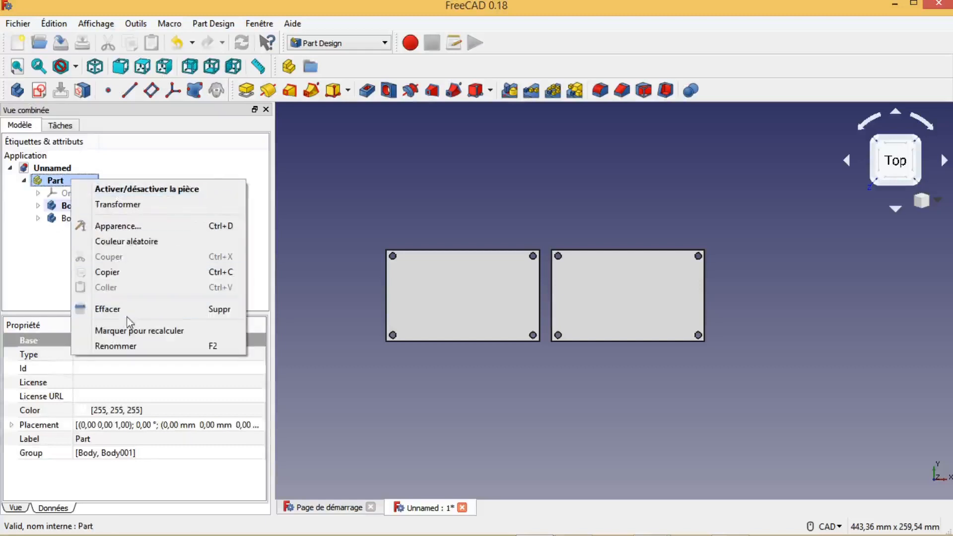
left_click(125, 205)
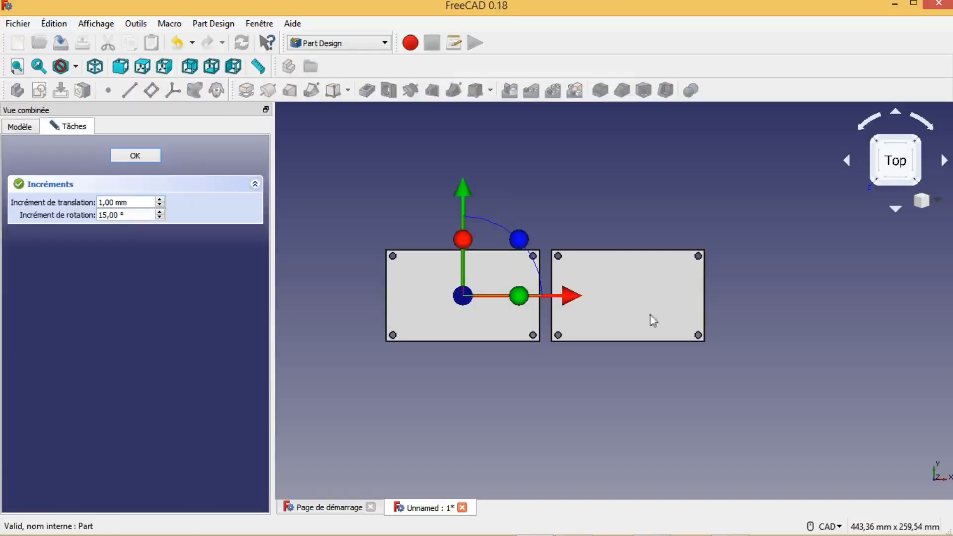
left_click_drag(575, 304, 700, 303)
mouse_move(609, 185)
left_mouse_down()
mouse_move(610, 155)
mouse_move(606, 234)
mouse_move(609, 188)
left_mouse_up()
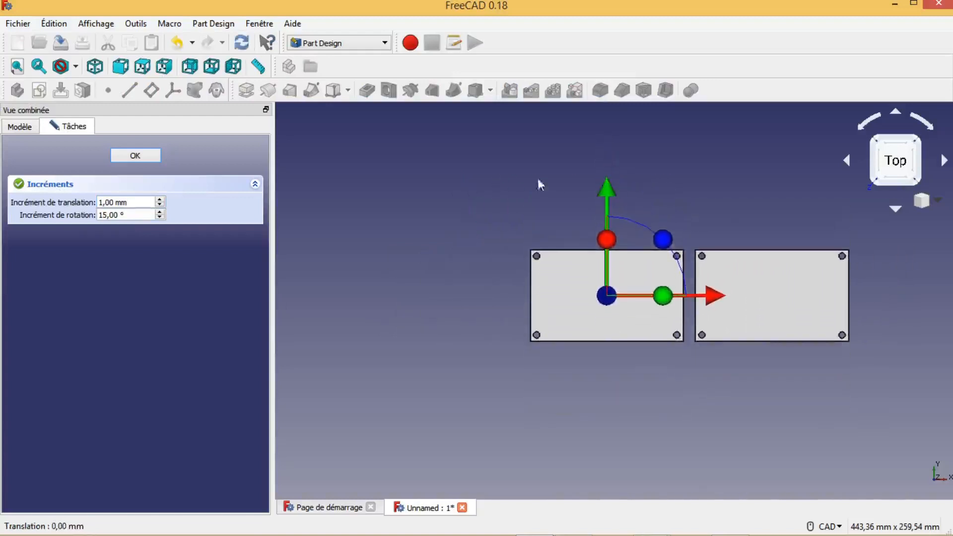
left_click(136, 156)
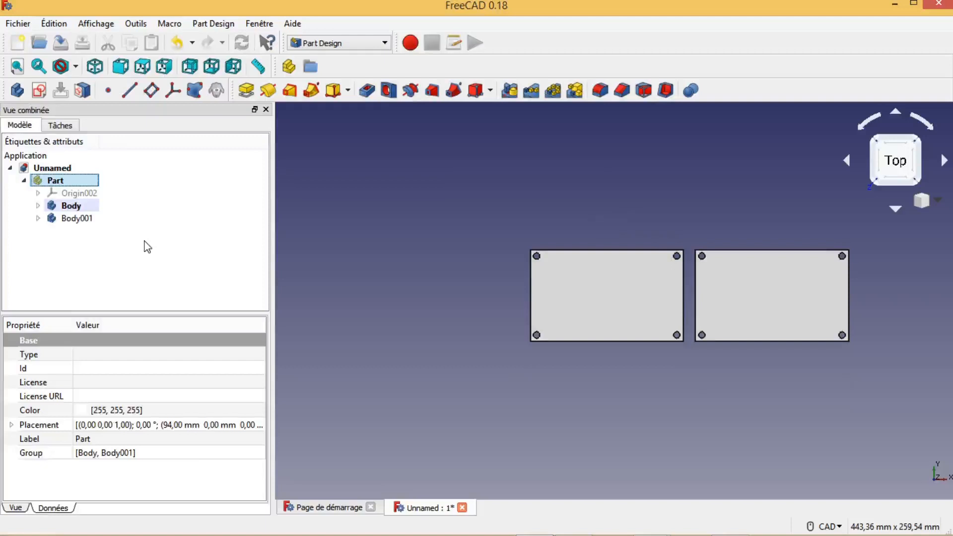
Export the Part to the Bureau folder as an STL Mesh file named capots_colles.stl.
left_click(17, 23)
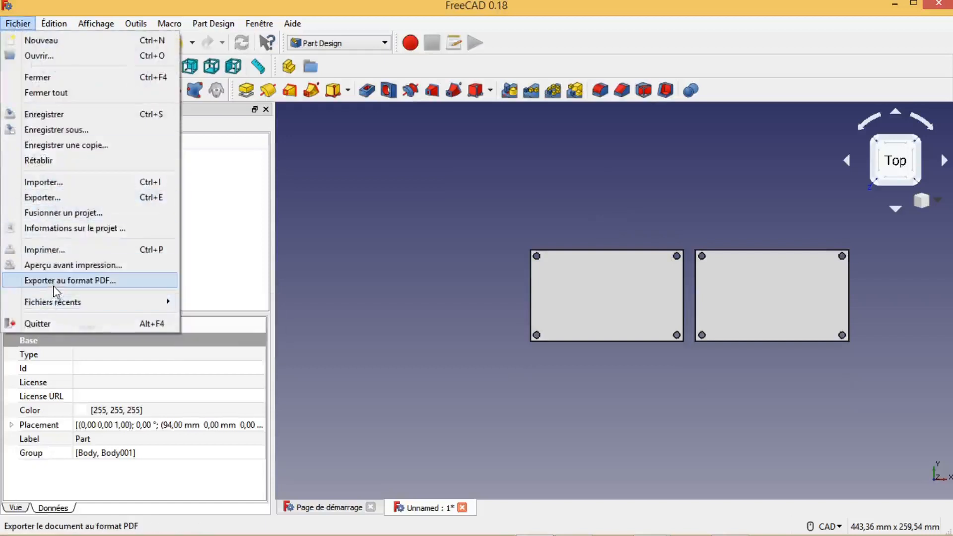
left_click(50, 198)
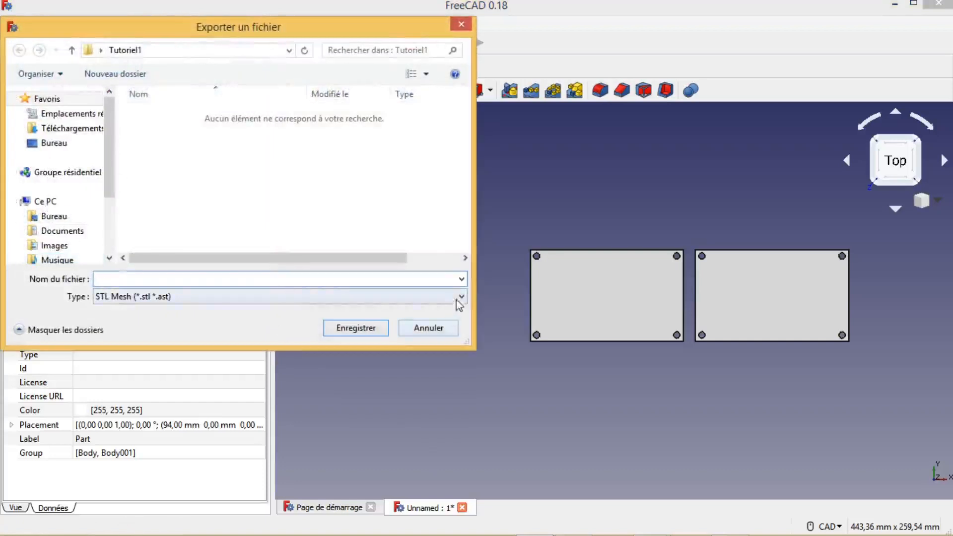
left_click(462, 300)
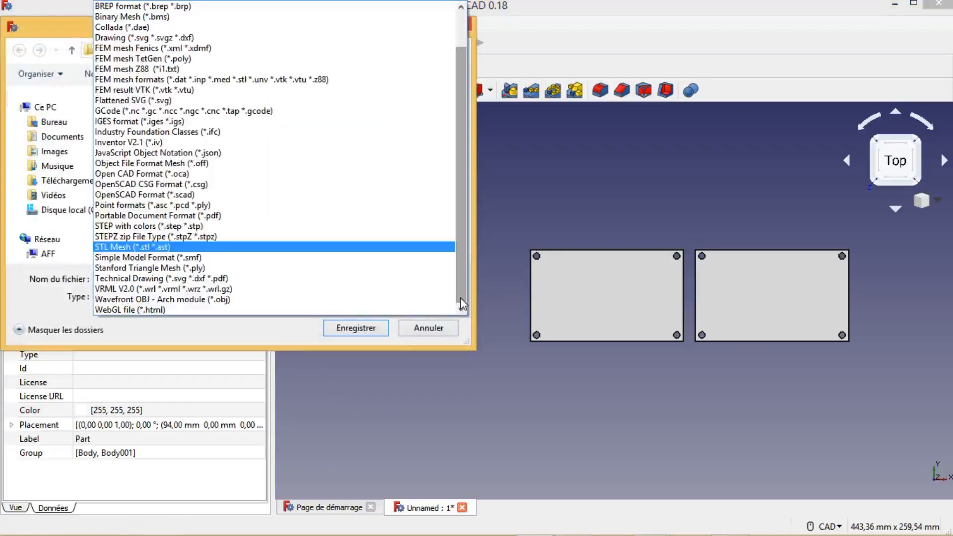
left_click(389, 248)
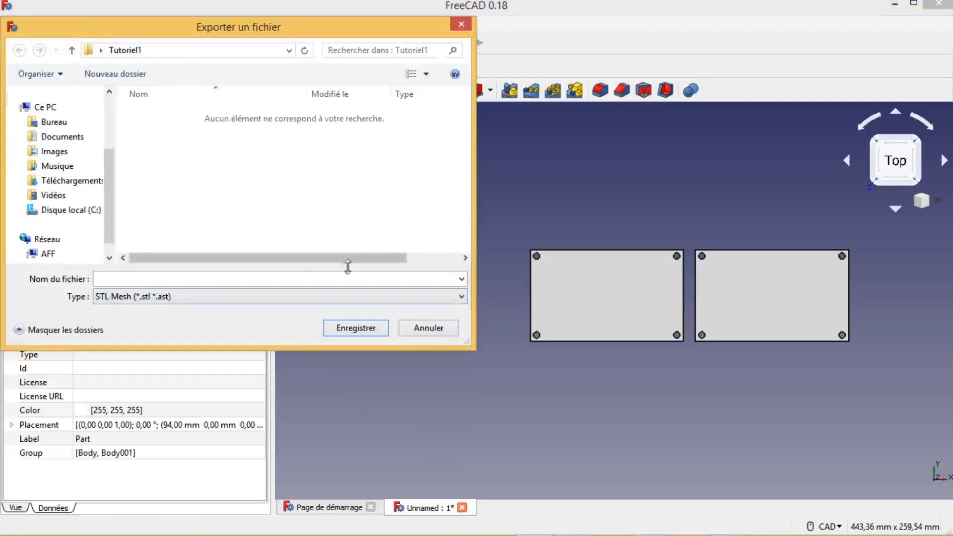
left_click(130, 279)
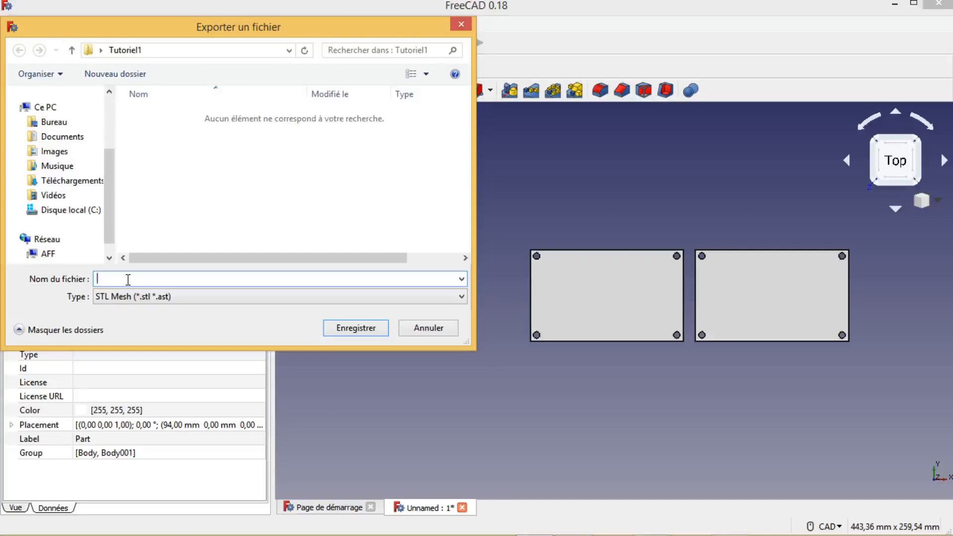
type("capots_colles")
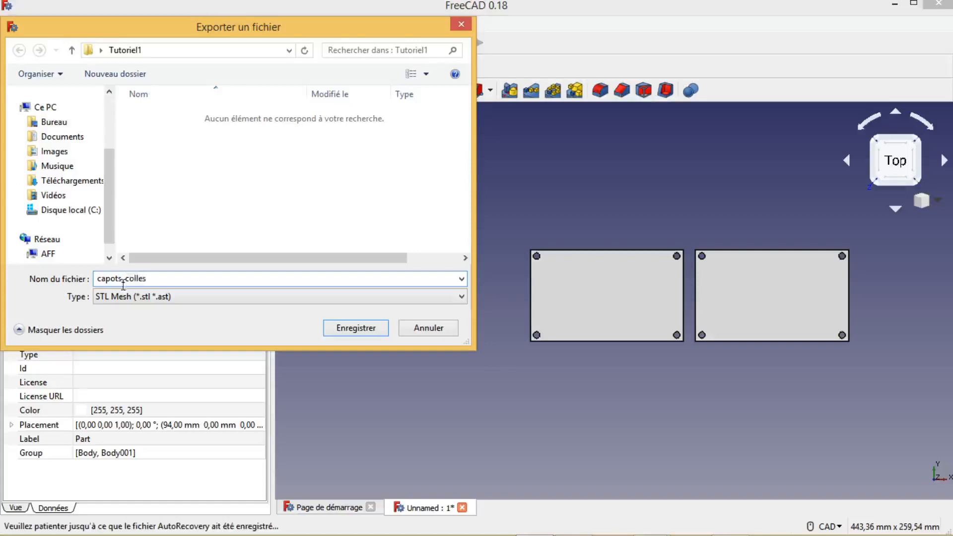
type(".stl")
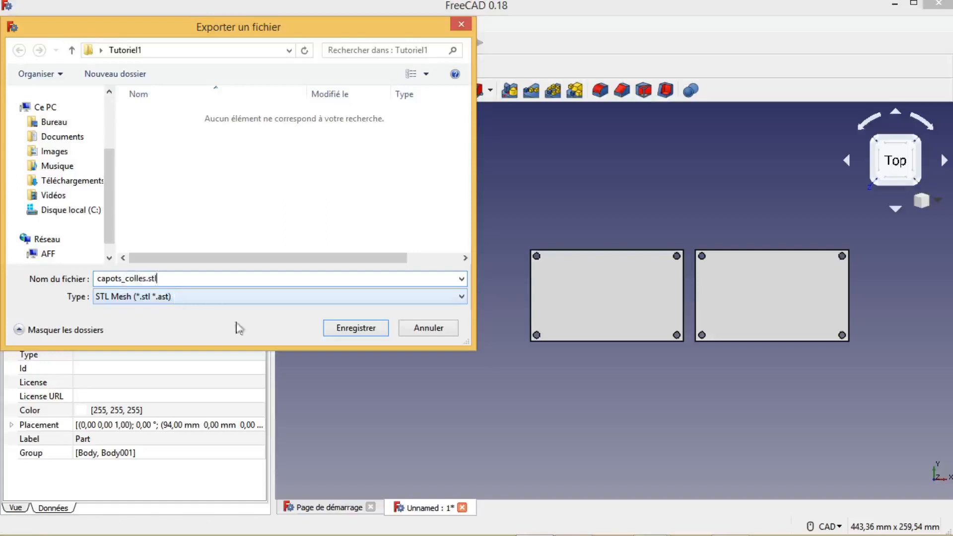
left_click(59, 123)
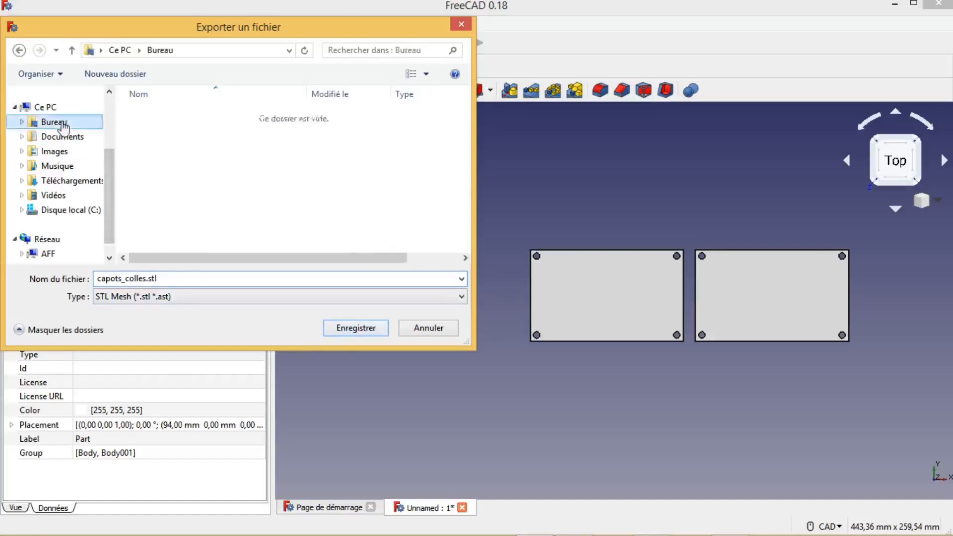
left_click(356, 328)
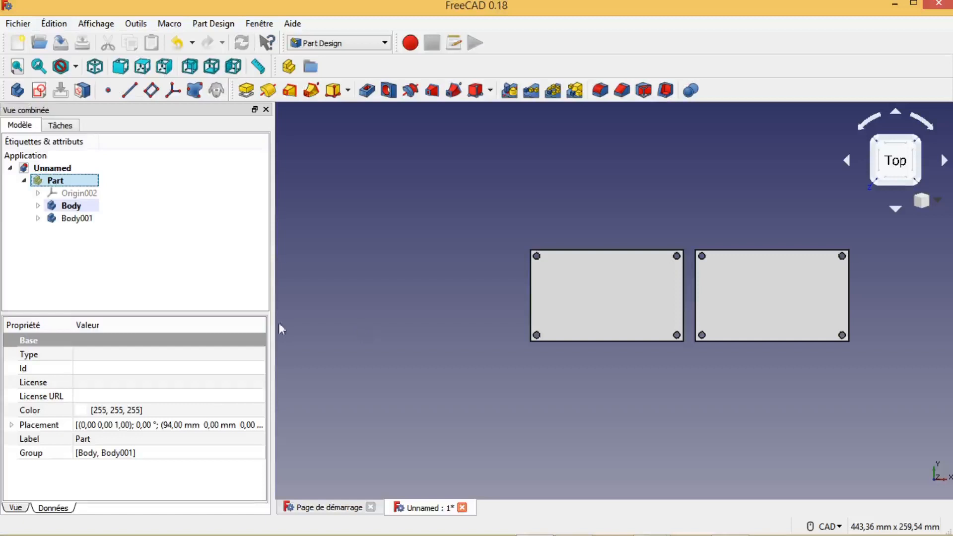
Save the document as Tutoriel1.FCStd in the Tutoriel1 folder on the Bureau, replacing the existing file.
left_click(18, 23)
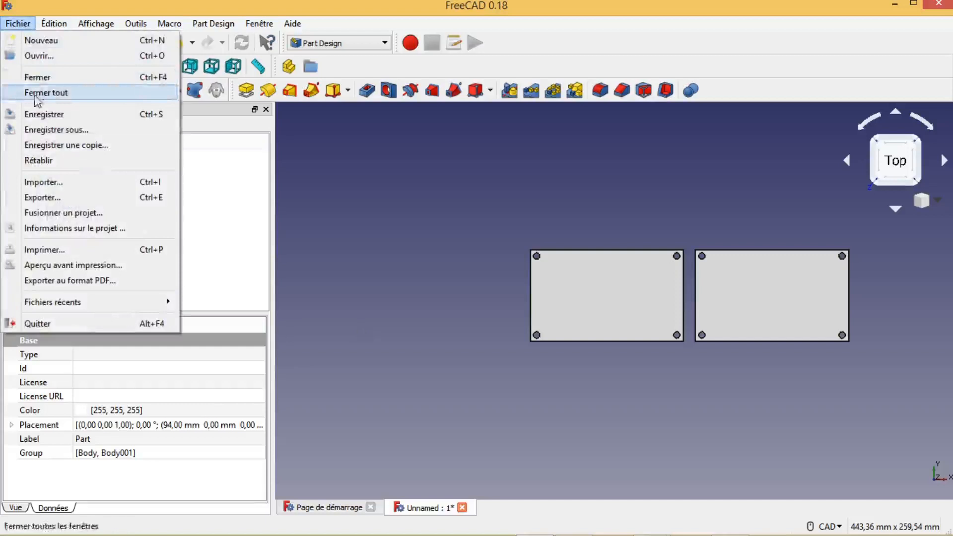
left_click(50, 131)
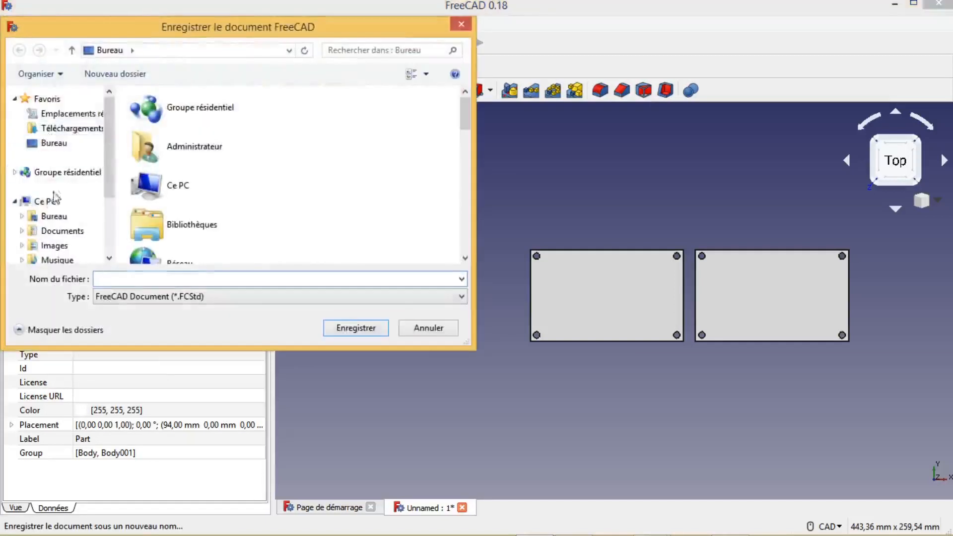
scroll(53, 198, "down", 2)
left_click(59, 124)
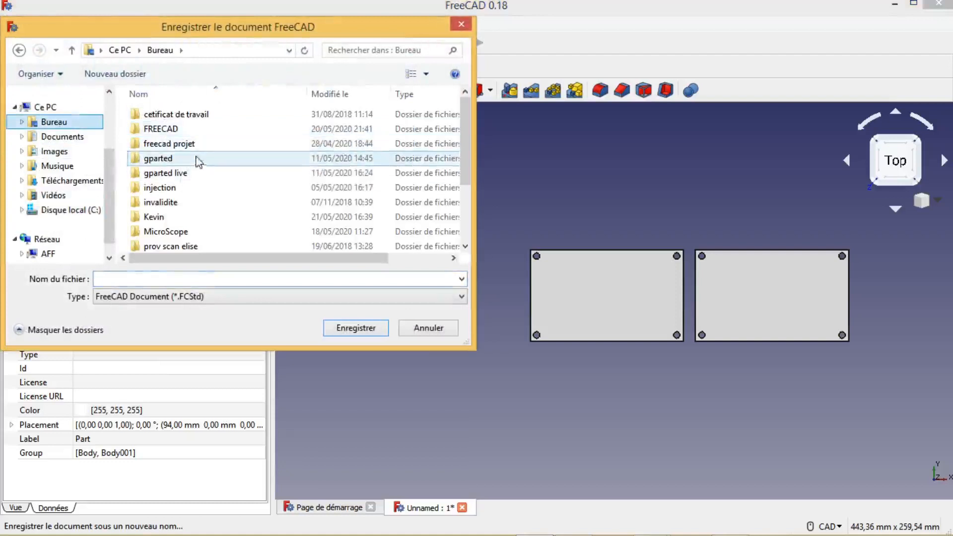
left_click_drag(464, 145, 463, 199)
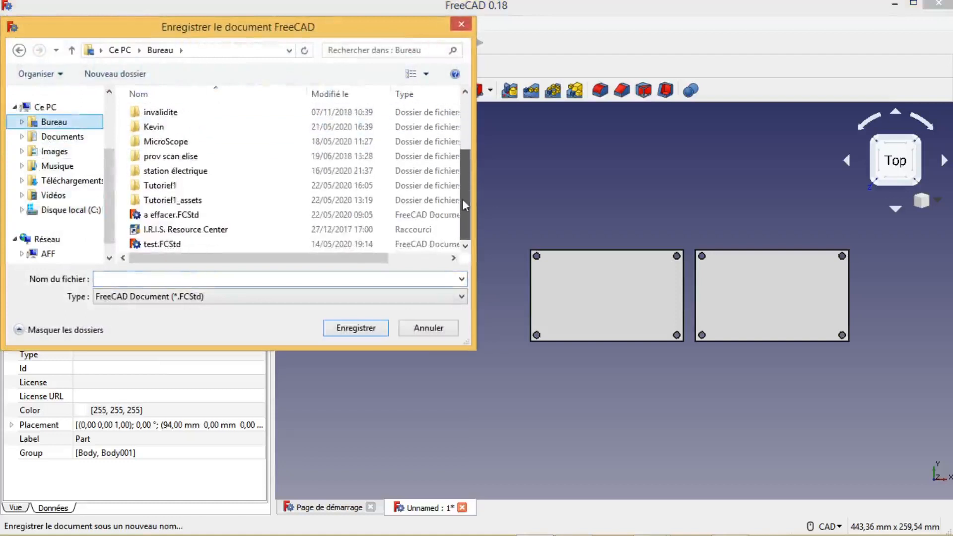
double_click(175, 186)
left_click(164, 118)
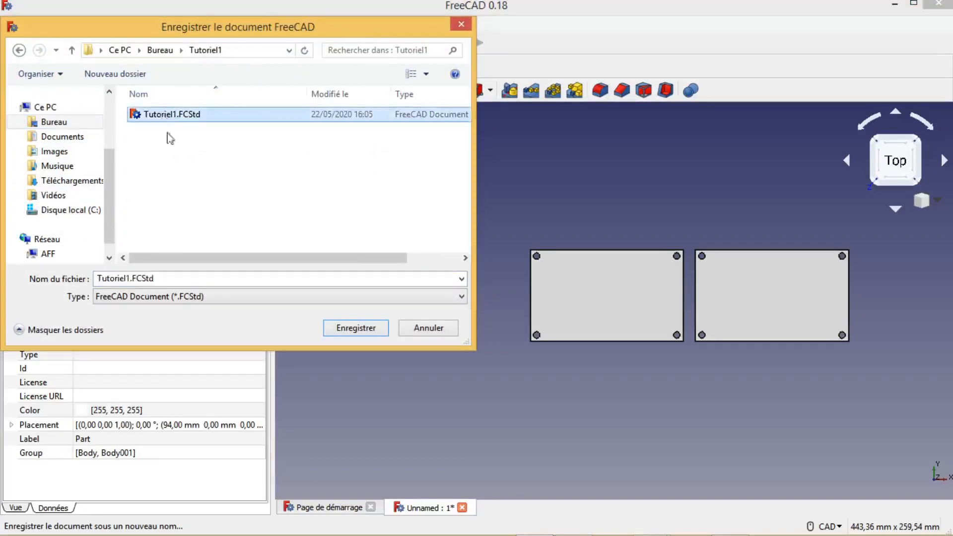
left_click(357, 328)
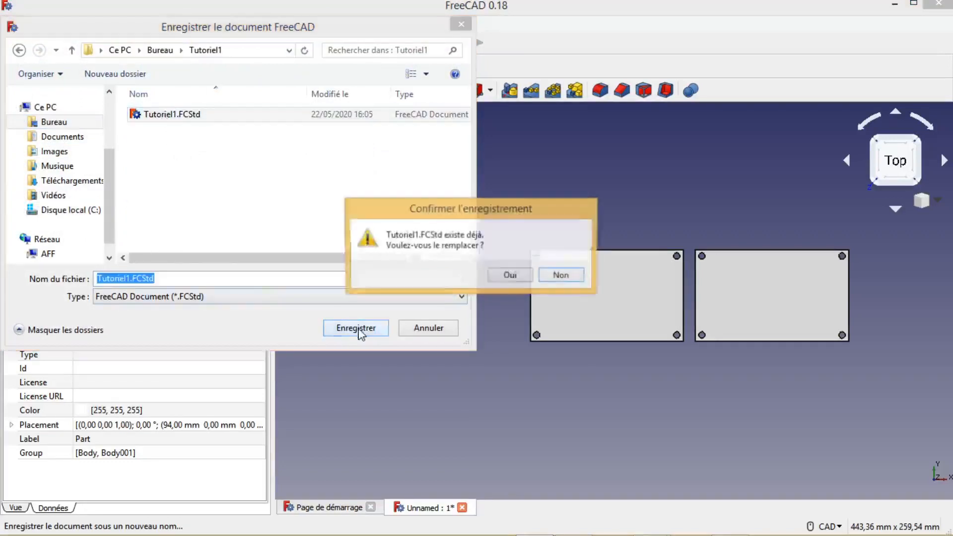
left_click(502, 277)
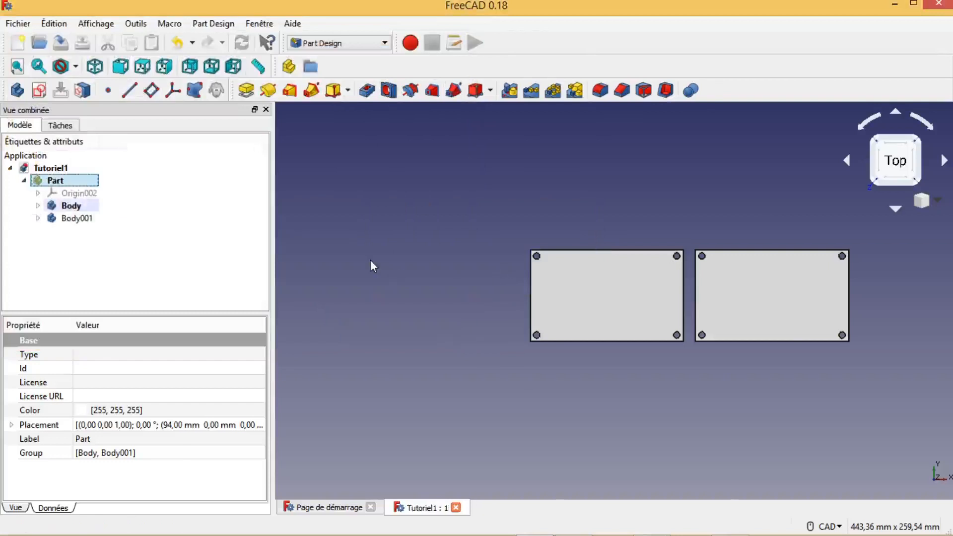